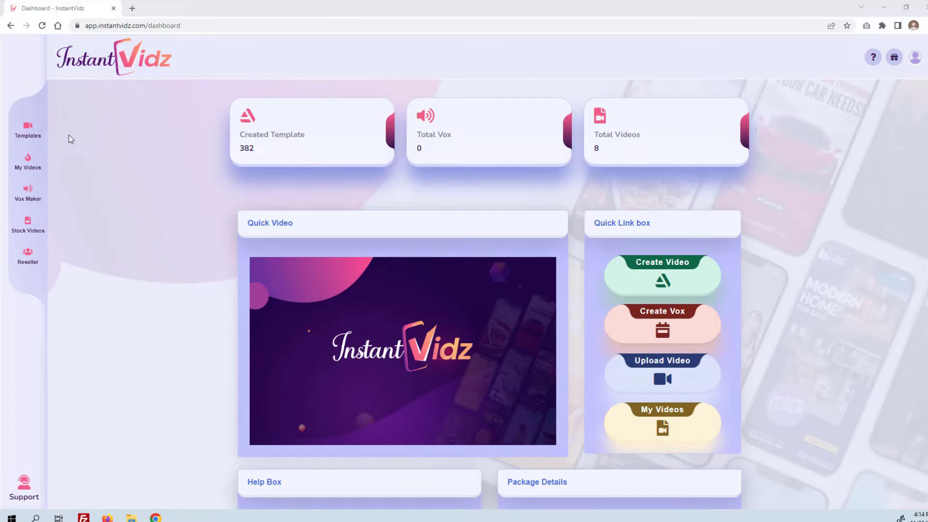
Step: Open the Template Library from the dashboard sidebar
{"action": "left_click", "coordinate": [36, 131]}
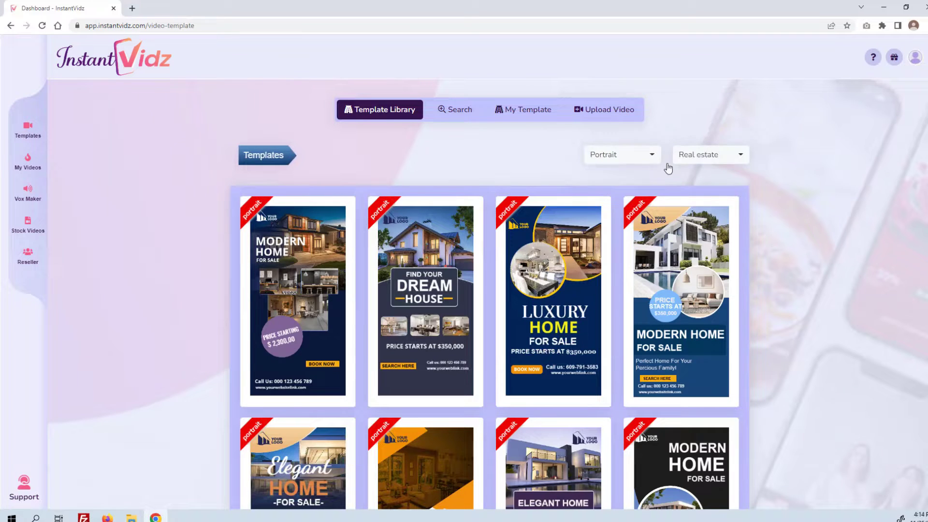
Step: Filter the templates to the Food category and scroll to the Super Delicious PIZZA template
{"action": "left_click", "coordinate": [704, 155]}
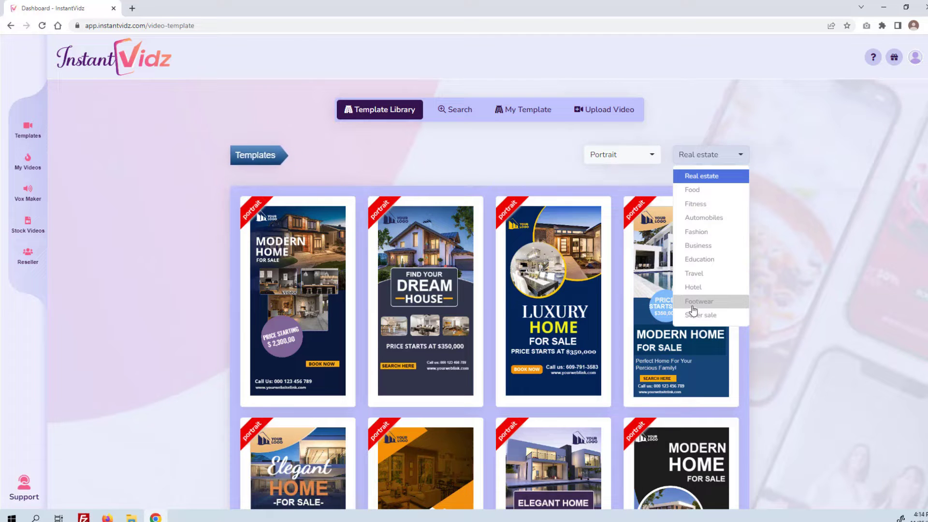
{"action": "left_click", "coordinate": [708, 192]}
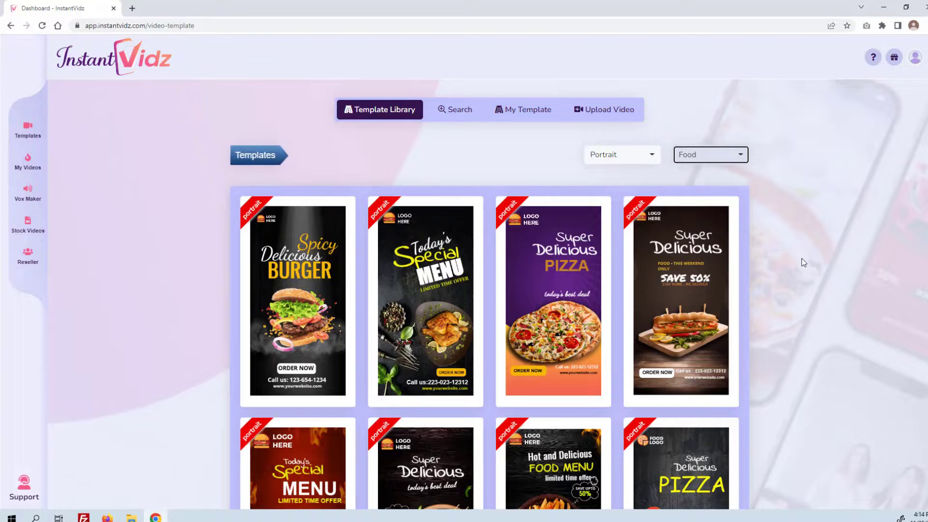
{"action": "scroll", "coordinate": [797, 267], "scroll_direction": "down", "scroll_amount": 5}
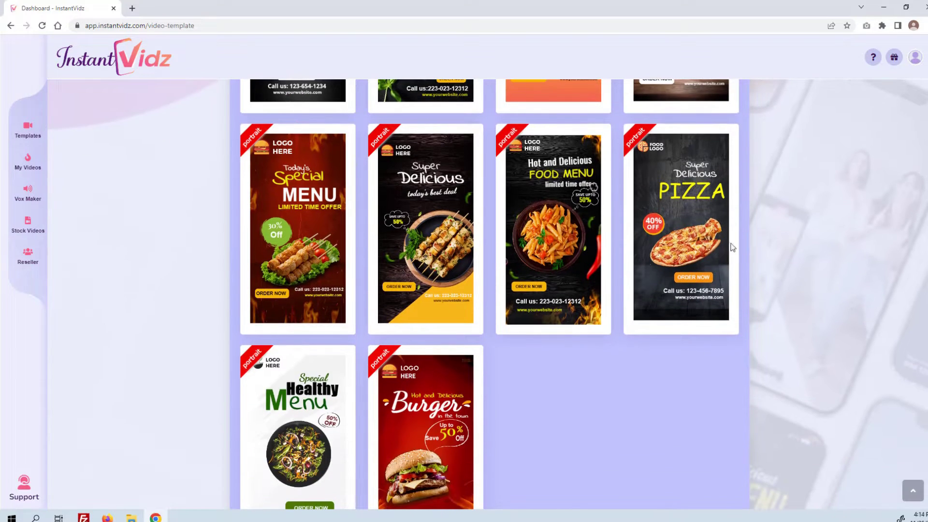
{"action": "mouse_move", "coordinate": [689, 243]}
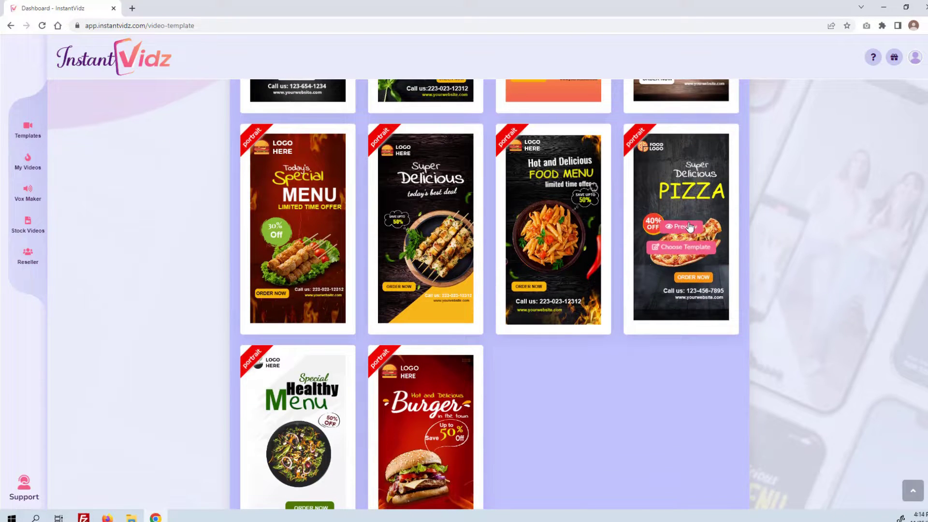
Step: Open the pizza template, pause its preview, and replace 'Super' with 'You know'
{"action": "left_click", "coordinate": [678, 256]}
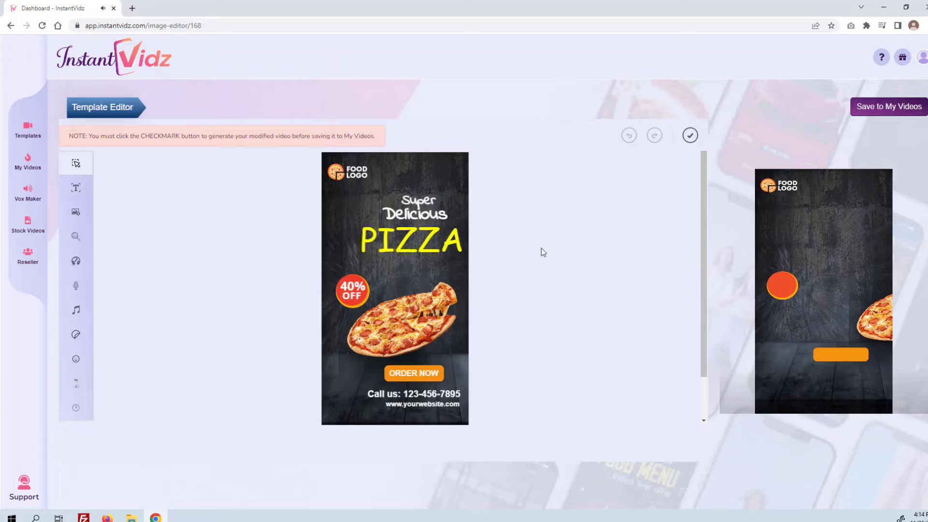
{"action": "left_click", "coordinate": [732, 391]}
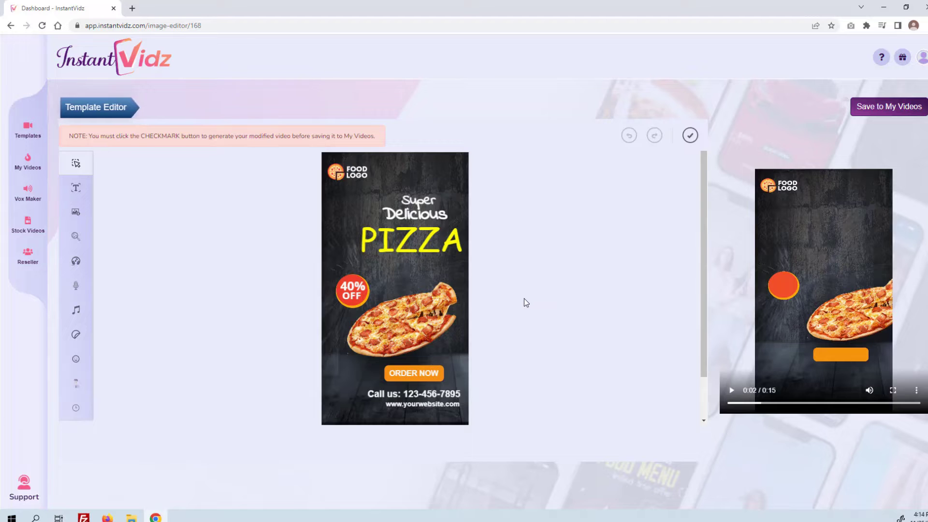
{"action": "left_click", "coordinate": [419, 201]}
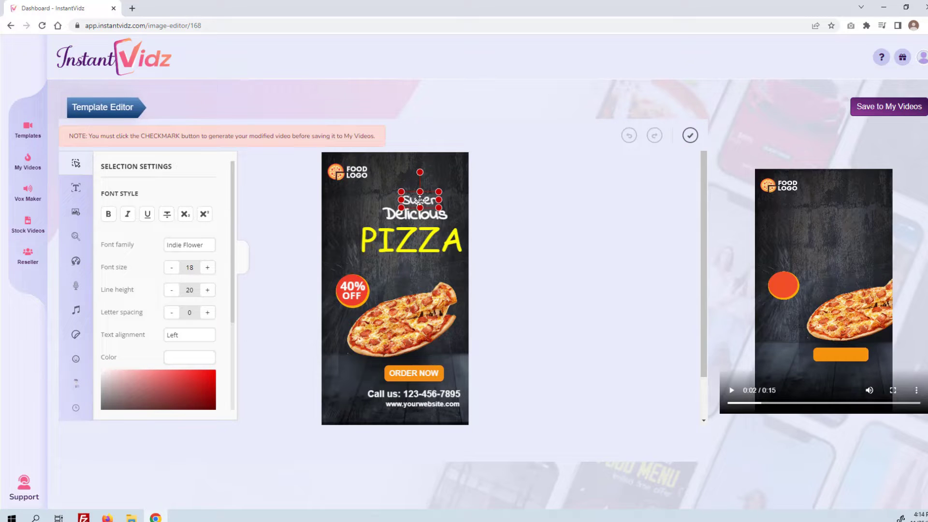
{"action": "double_click", "coordinate": [420, 201]}
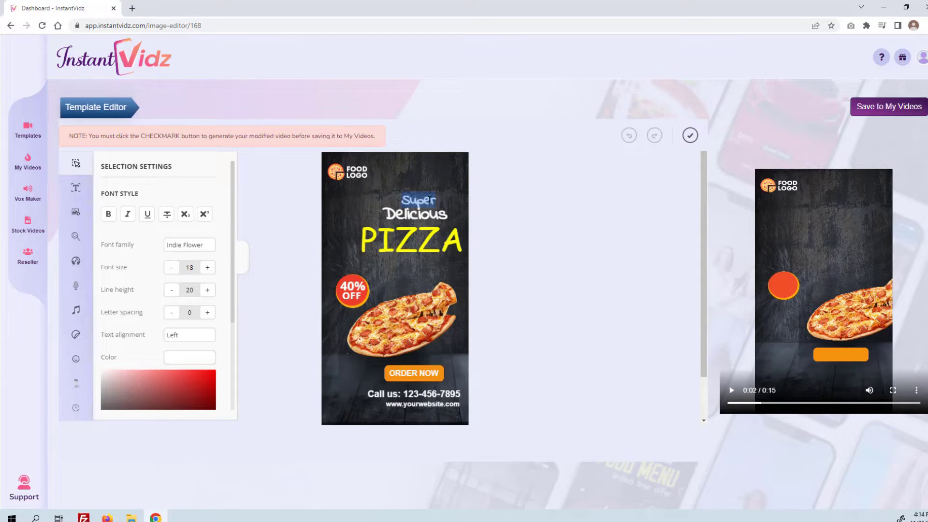
{"action": "type", "text": "You know"}
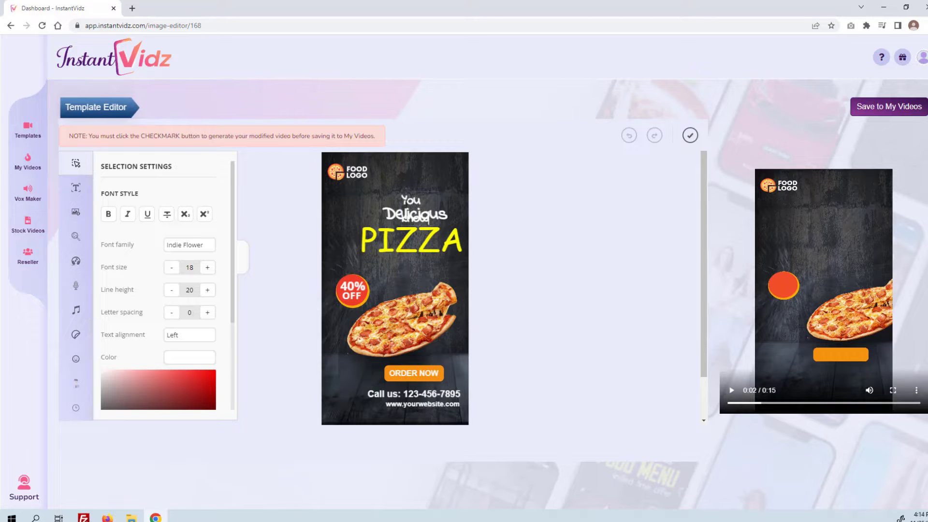
{"action": "key", "text": "Escape"}
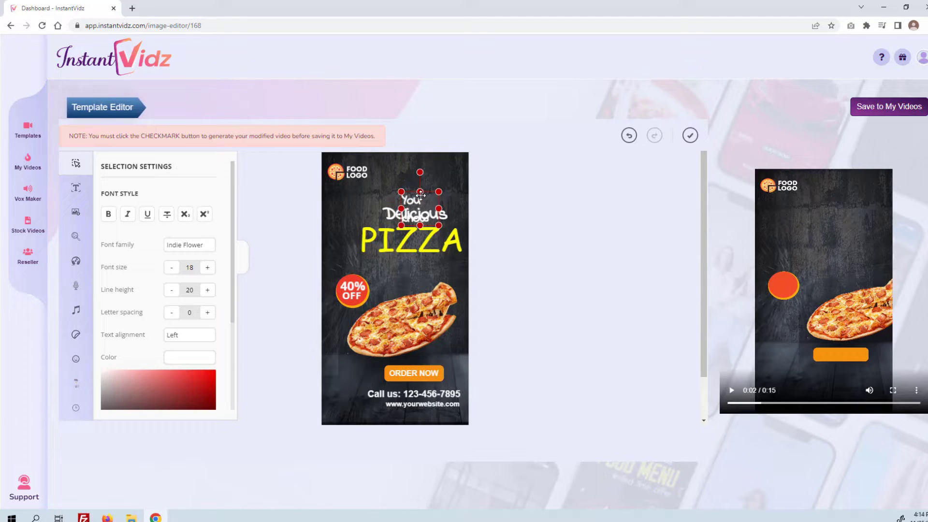
Step: Widen the 'You know' box onto one line and replace 'Delicious' with 'you want'
{"action": "left_click_drag", "start_coordinate": [401, 205], "coordinate": [385, 206]}
{"action": "double_click", "coordinate": [405, 215]}
{"action": "type", "text": "you wa"}
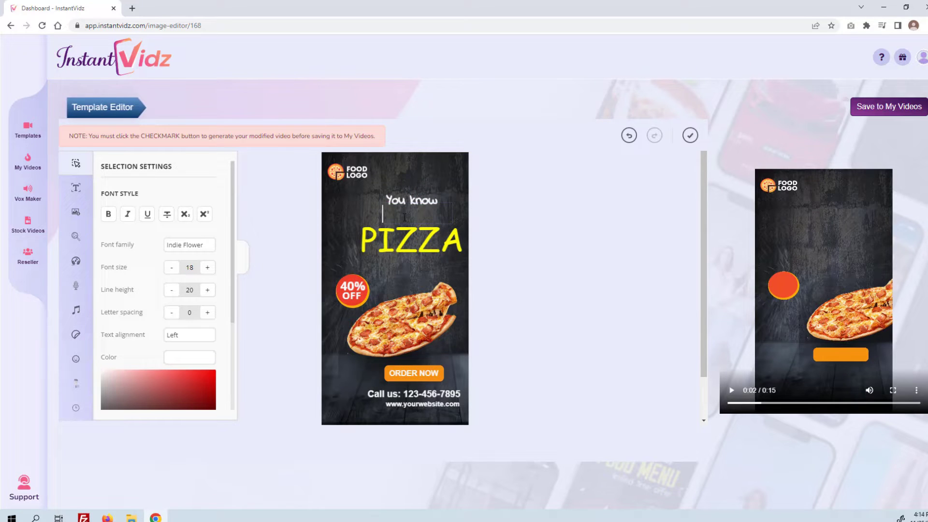
{"action": "type", "text": "nt"}
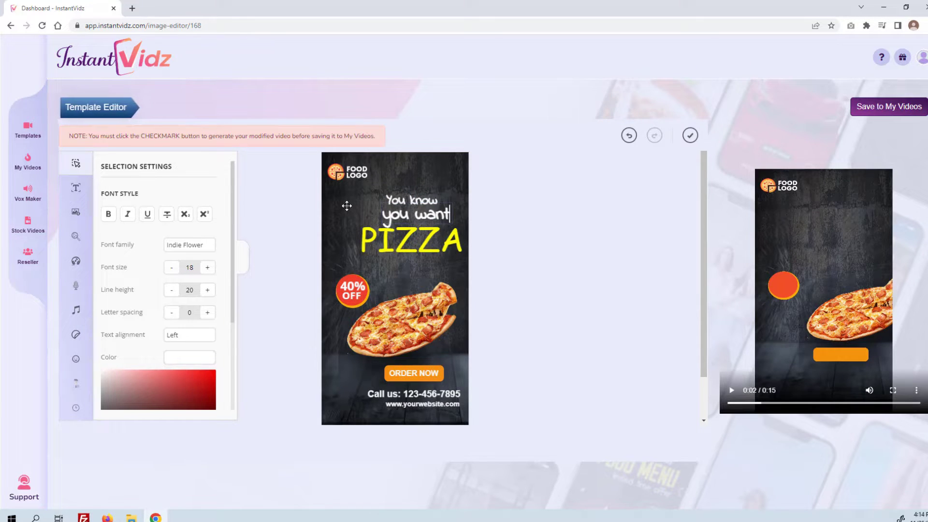
{"action": "left_click", "coordinate": [346, 206]}
{"action": "left_click", "coordinate": [76, 163]}
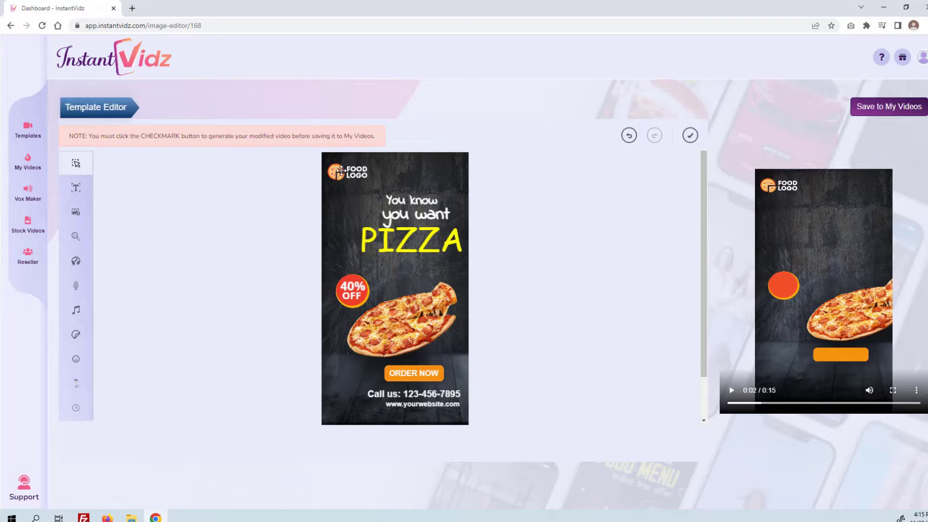
Step: Swap the food logo for pizza logo.png, shrunk into the top-left corner
{"action": "left_click", "coordinate": [342, 171]}
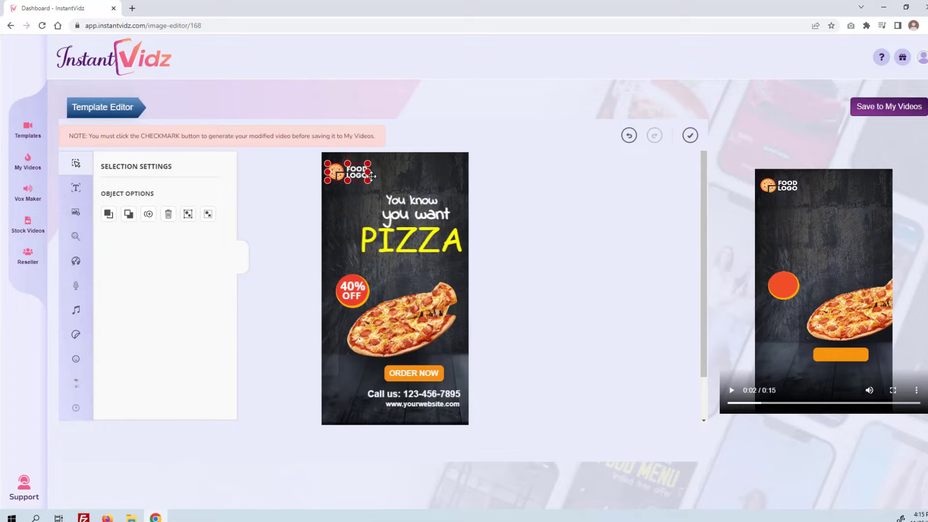
{"action": "key", "text": "Delete"}
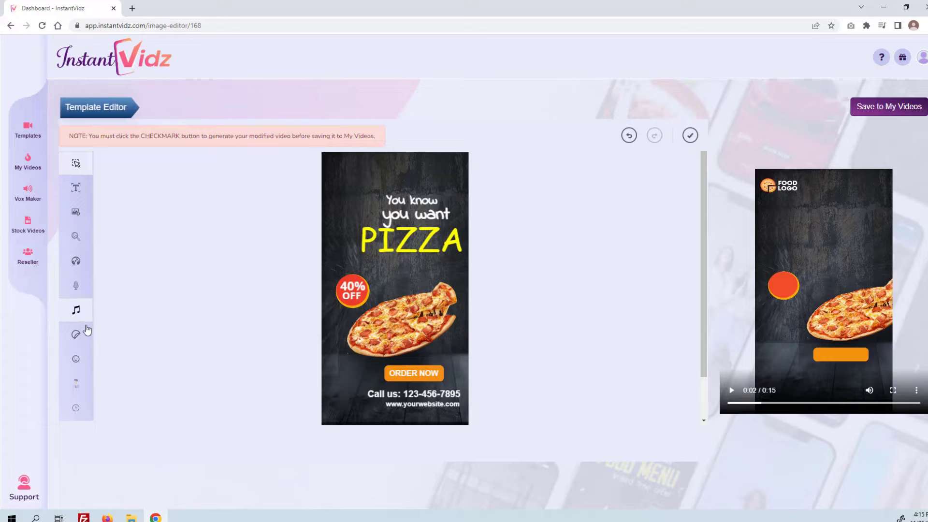
{"action": "left_click", "coordinate": [75, 210]}
{"action": "left_click", "coordinate": [157, 280]}
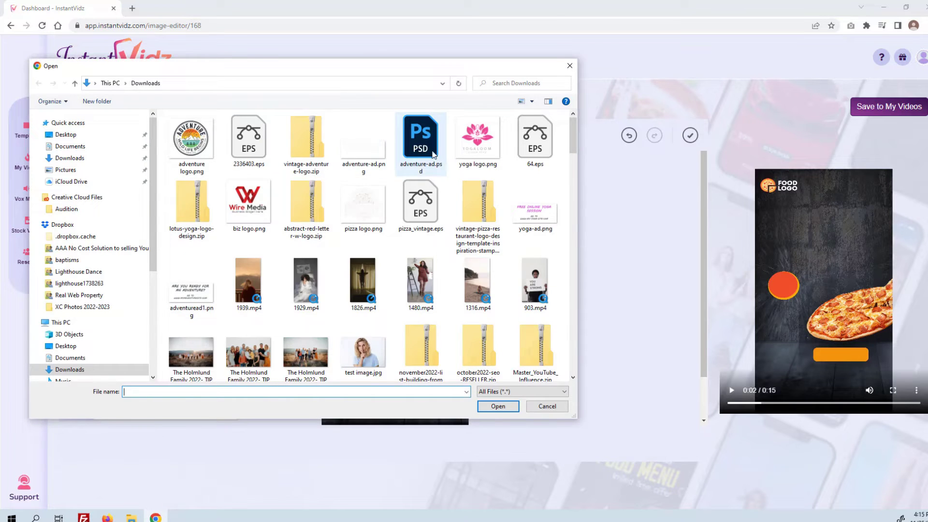
{"action": "double_click", "coordinate": [367, 205]}
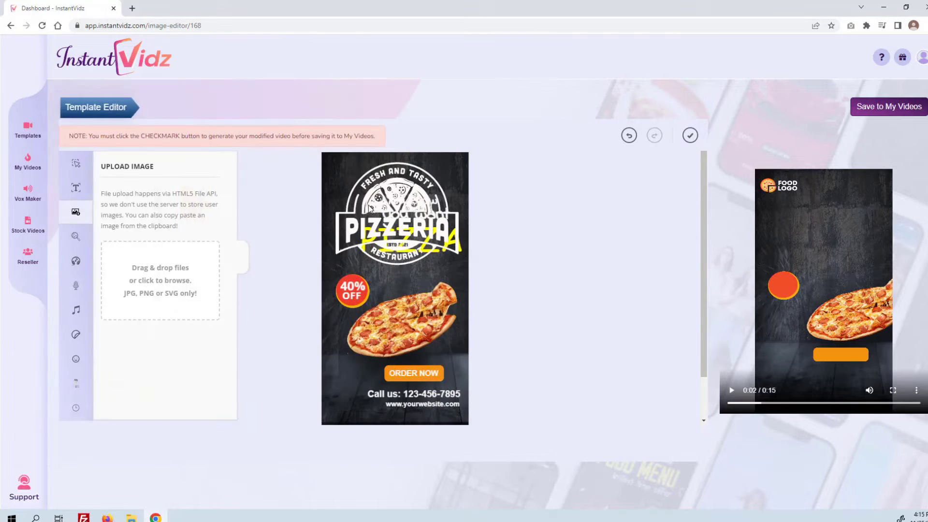
{"action": "left_click_drag", "start_coordinate": [468, 276], "coordinate": [404, 208]}
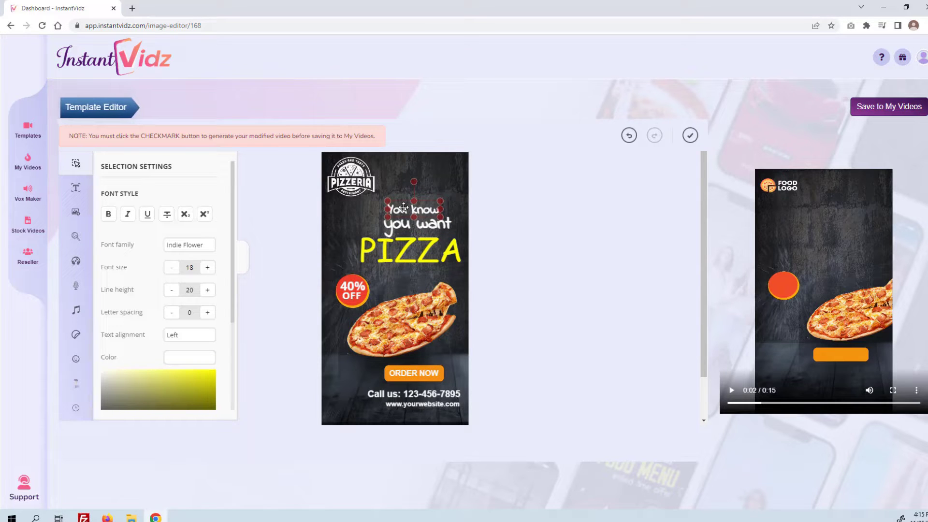
{"action": "left_click", "coordinate": [362, 223]}
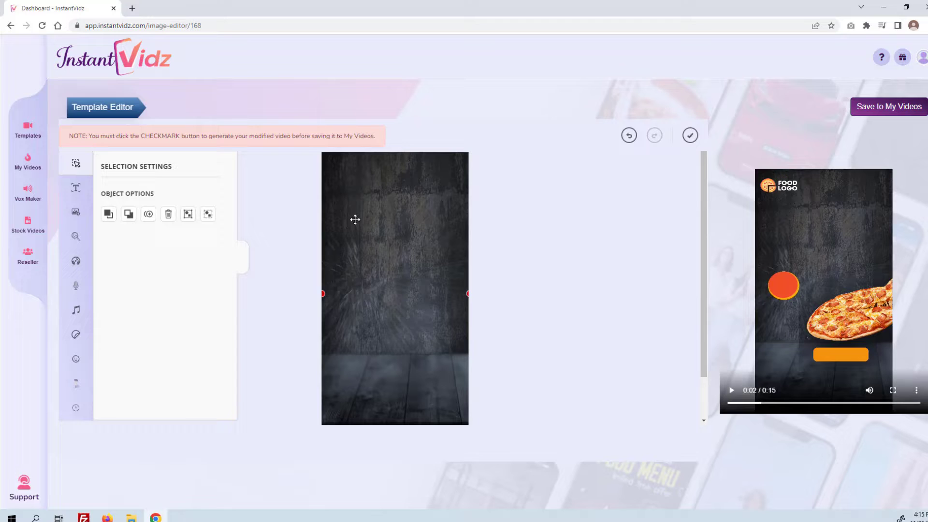
{"action": "left_click", "coordinate": [78, 213]}
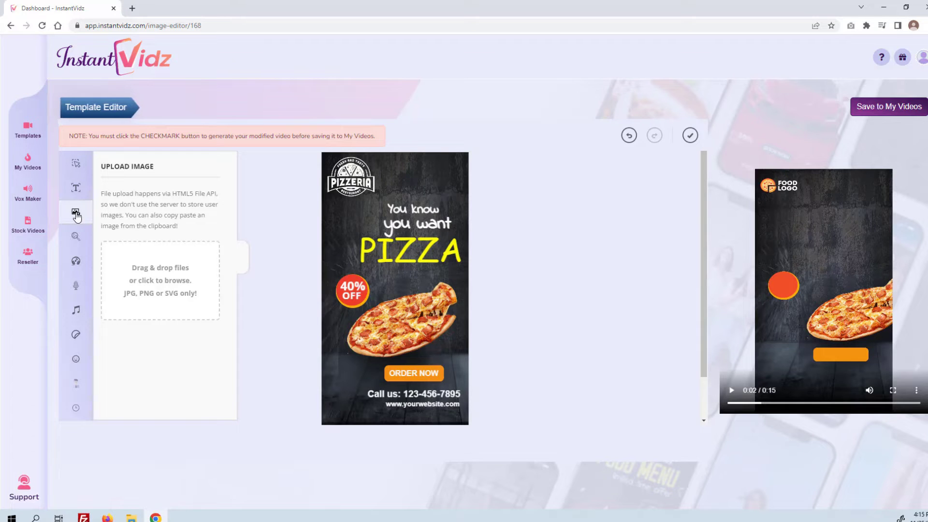
{"action": "left_click", "coordinate": [76, 236]}
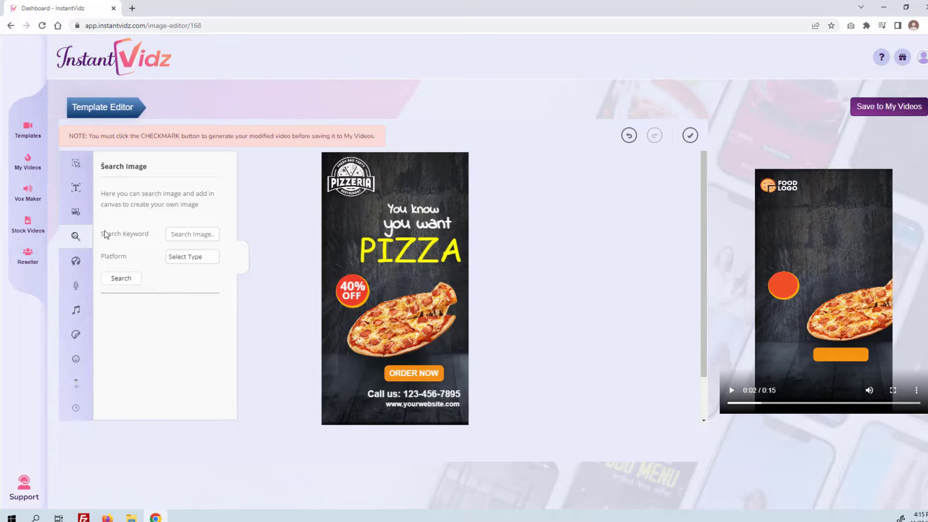
{"action": "left_click", "coordinate": [182, 232]}
{"action": "left_click", "coordinate": [207, 292]}
{"action": "left_click", "coordinate": [202, 258]}
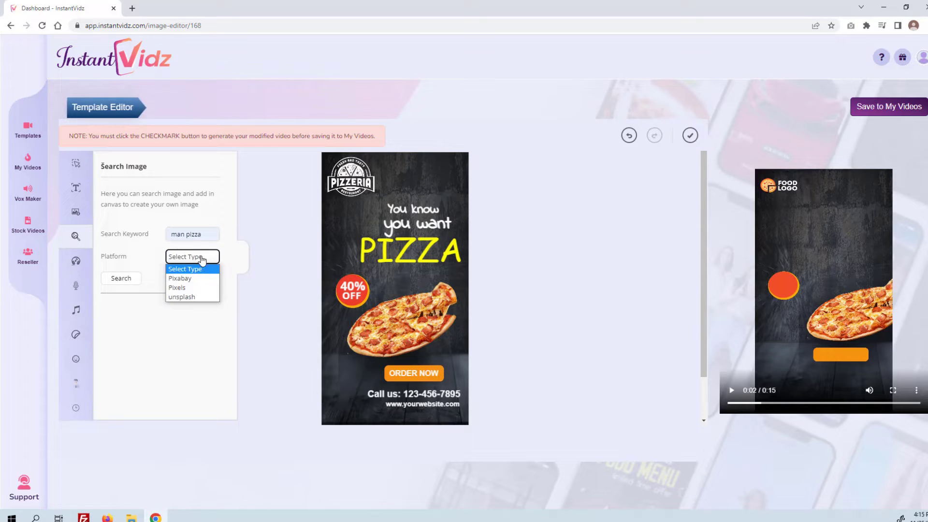
{"action": "left_click", "coordinate": [196, 277]}
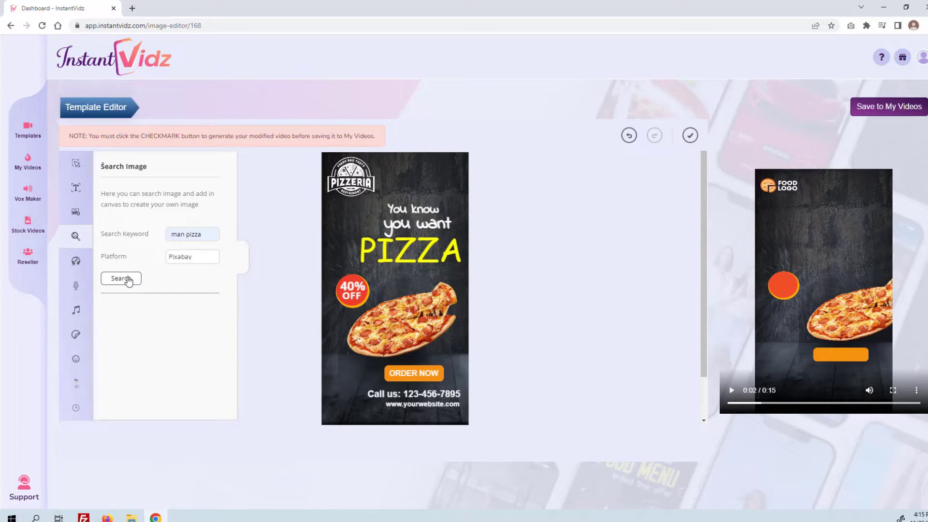
{"action": "left_click", "coordinate": [127, 278]}
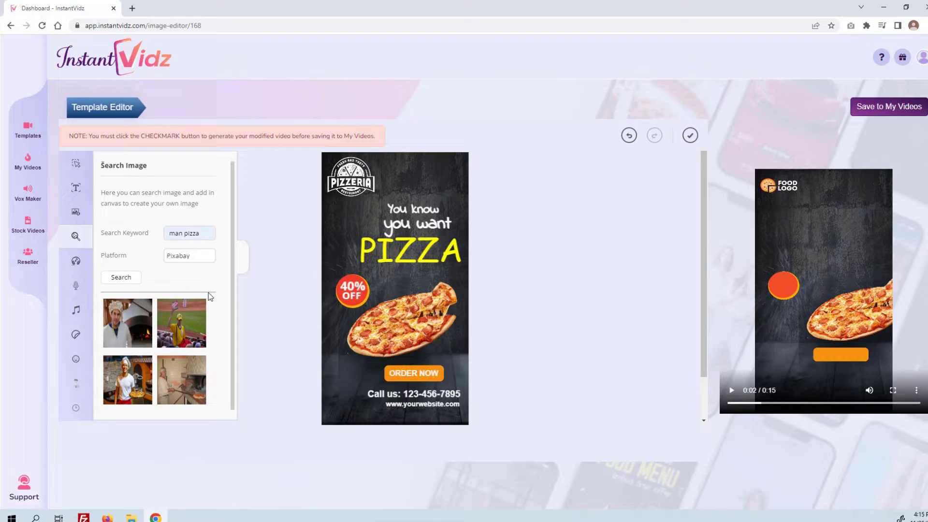
{"action": "left_click", "coordinate": [131, 382]}
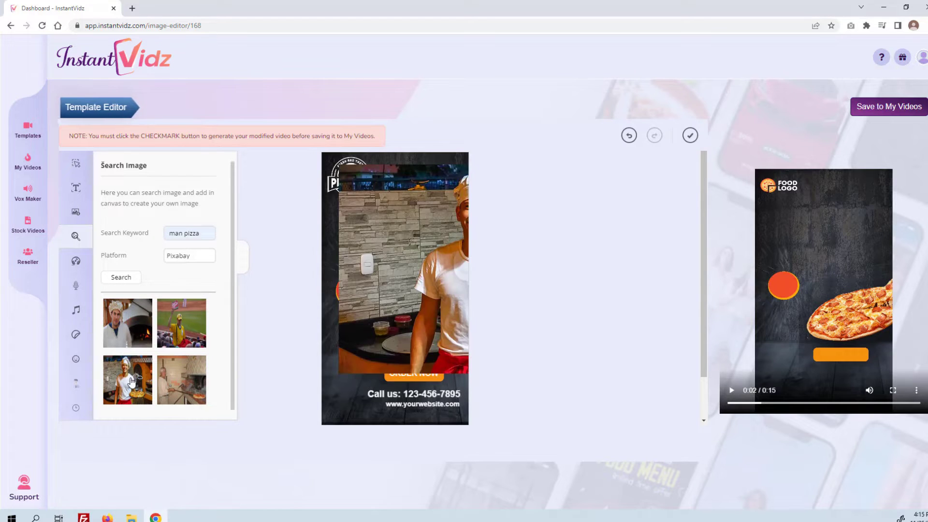
{"action": "left_click", "coordinate": [372, 213]}
{"action": "left_click_drag", "start_coordinate": [341, 166], "coordinate": [421, 182]}
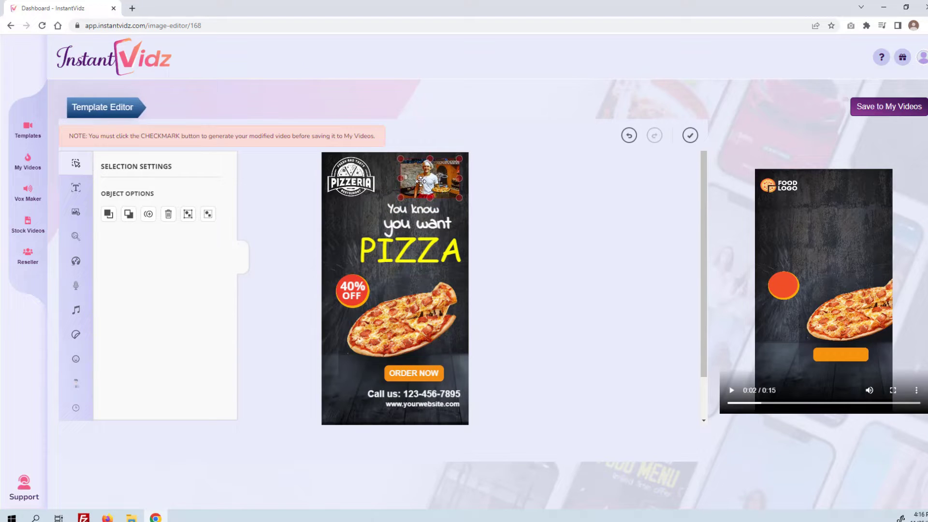
{"action": "left_click", "coordinate": [362, 219]}
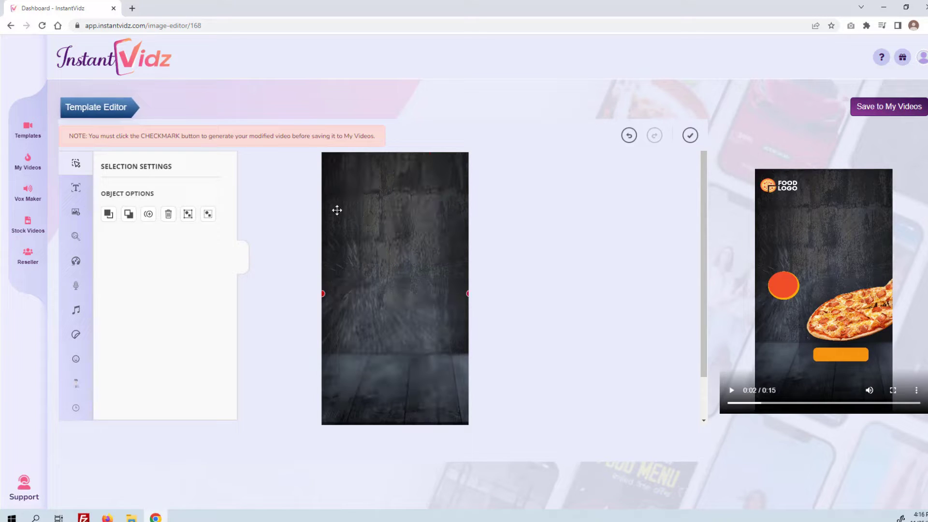
{"action": "left_click", "coordinate": [78, 186]}
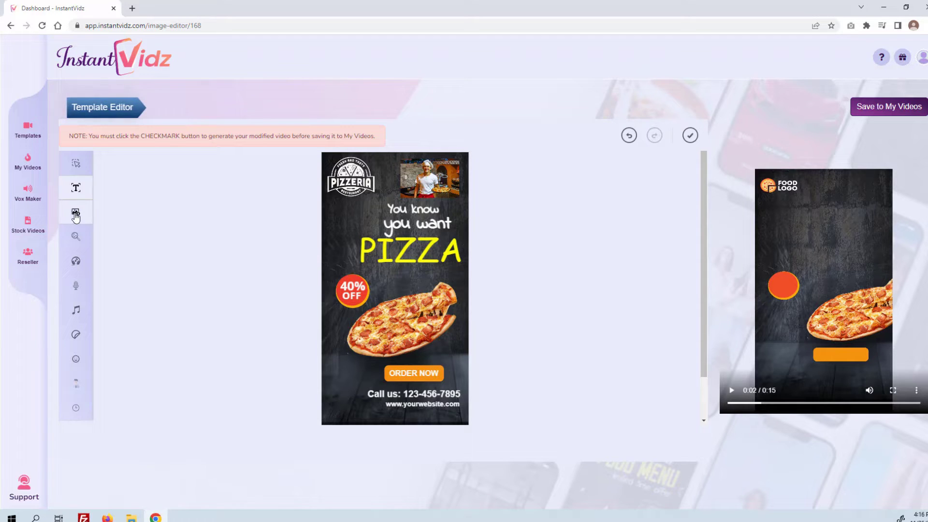
Step: Preview Music 12 in the music list and make it the background track
{"action": "left_click", "coordinate": [77, 262]}
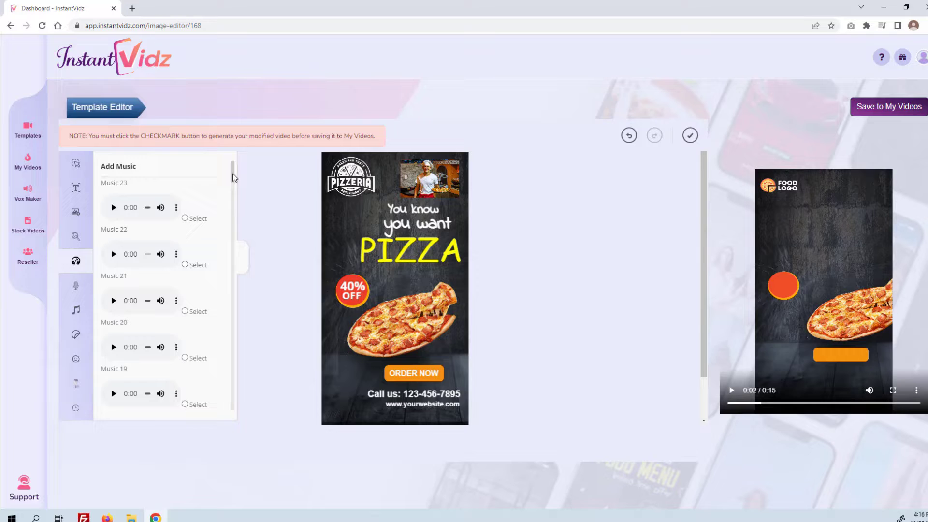
{"action": "left_click_drag", "start_coordinate": [236, 182], "coordinate": [240, 217]}
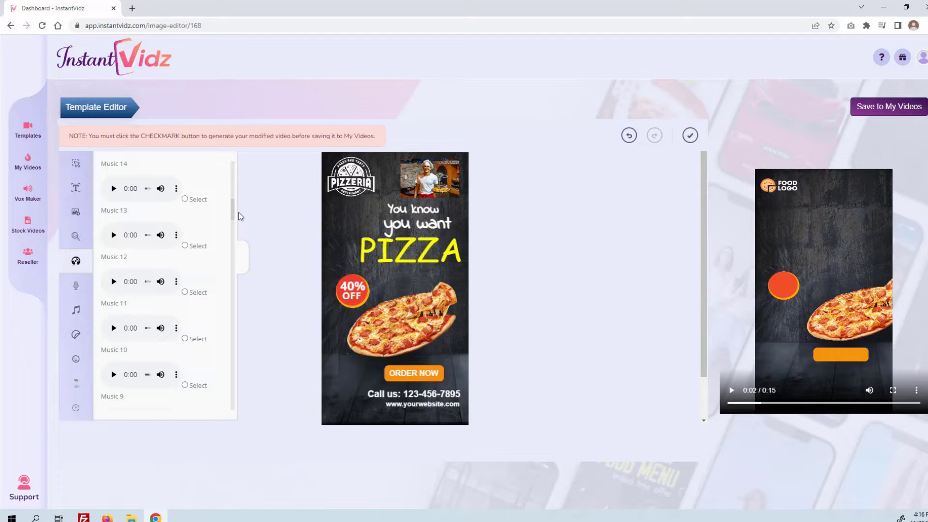
{"action": "left_click", "coordinate": [114, 282]}
{"action": "left_click", "coordinate": [416, 394]}
{"action": "double_click", "coordinate": [423, 394]}
{"action": "left_click_drag", "start_coordinate": [423, 394], "coordinate": [437, 394]}
{"action": "type", "text": "555"}
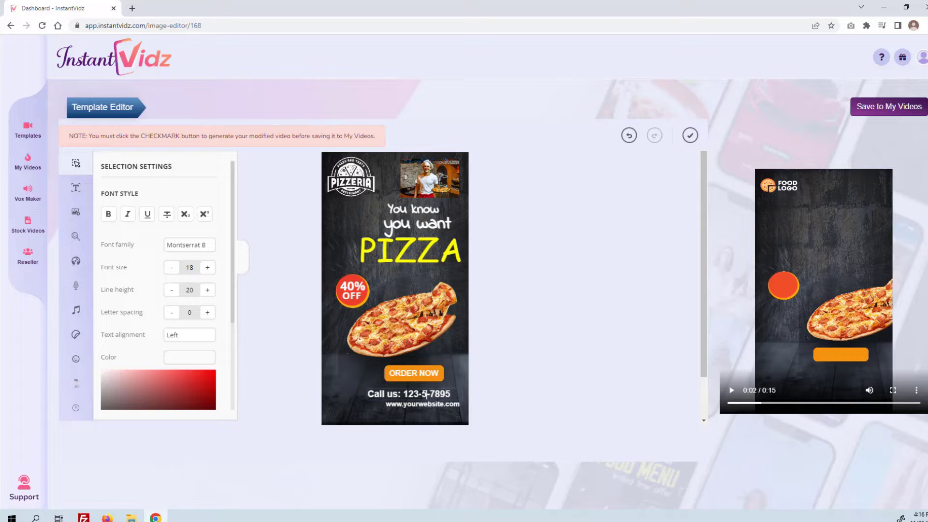
Step: Try editing the website line, then restore the accidentally deleted foreground objects
{"action": "left_click", "coordinate": [429, 407]}
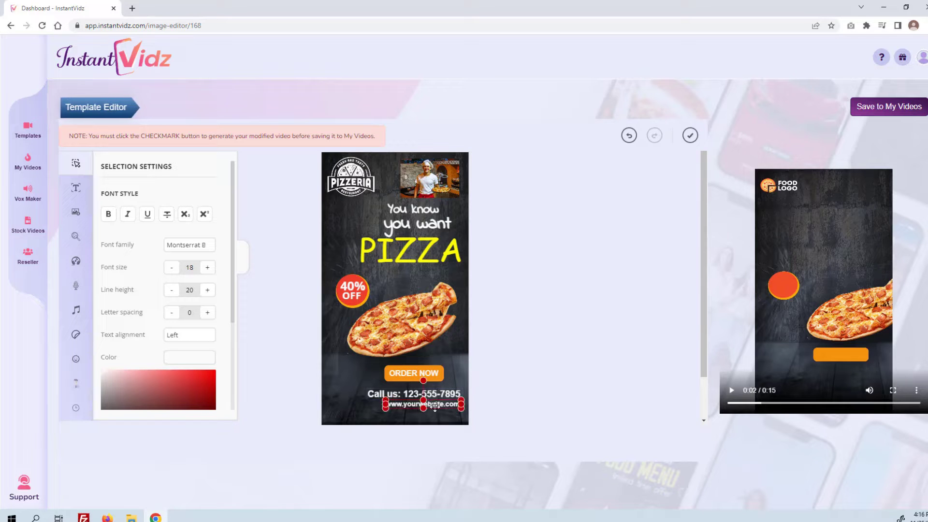
{"action": "double_click", "coordinate": [438, 405]}
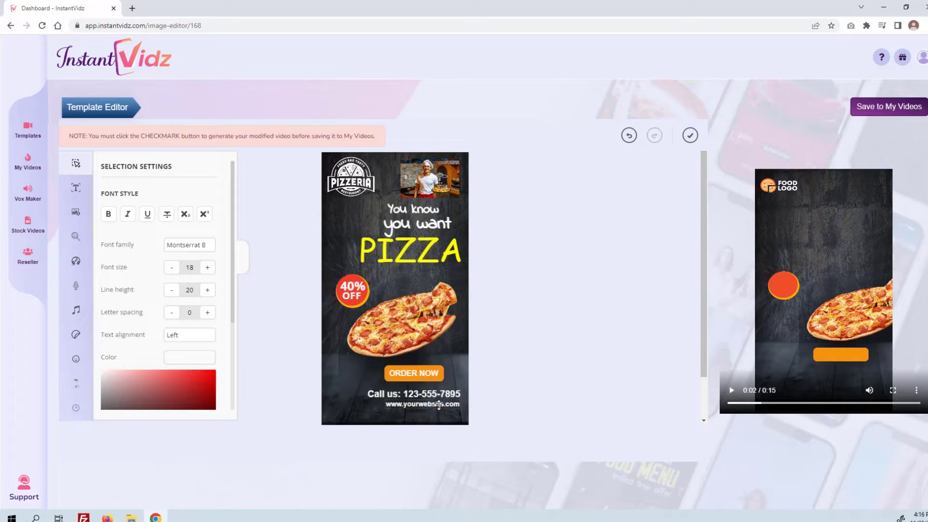
{"action": "left_click", "coordinate": [348, 396]}
{"action": "key", "text": "Delete"}
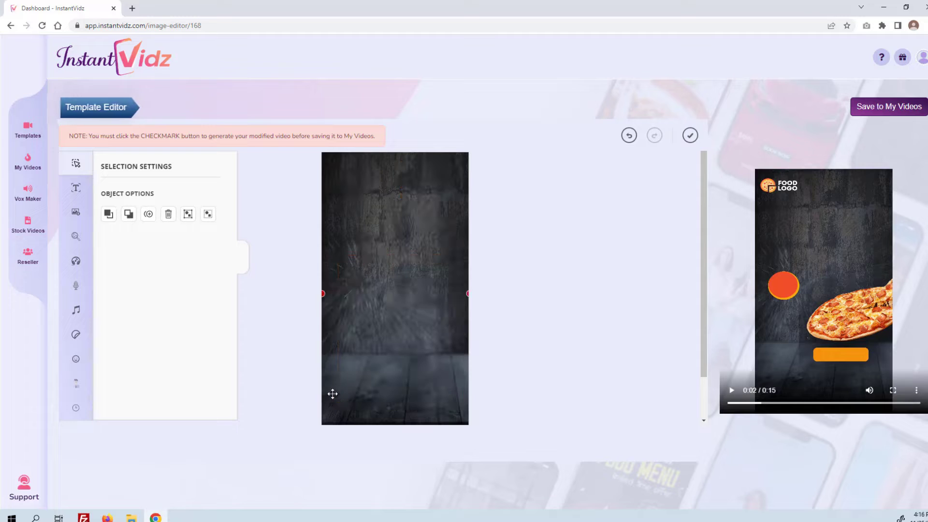
{"action": "left_click", "coordinate": [73, 187]}
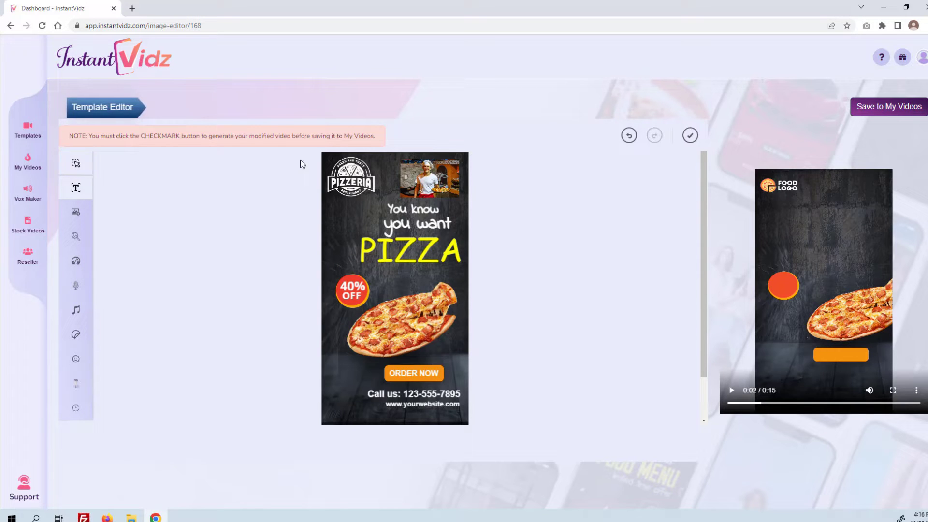
Step: Generate the edited pizza video and save it to My Videos
{"action": "left_click", "coordinate": [689, 136]}
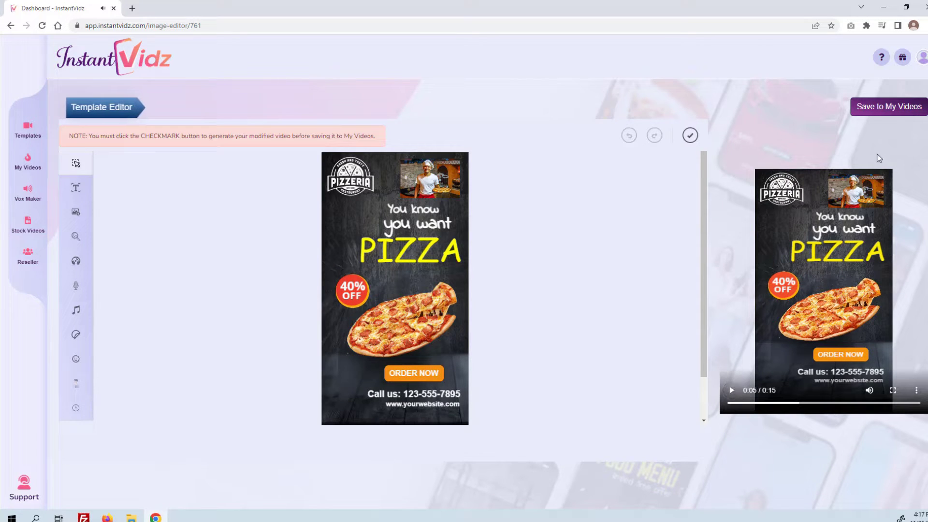
{"action": "left_click", "coordinate": [872, 107]}
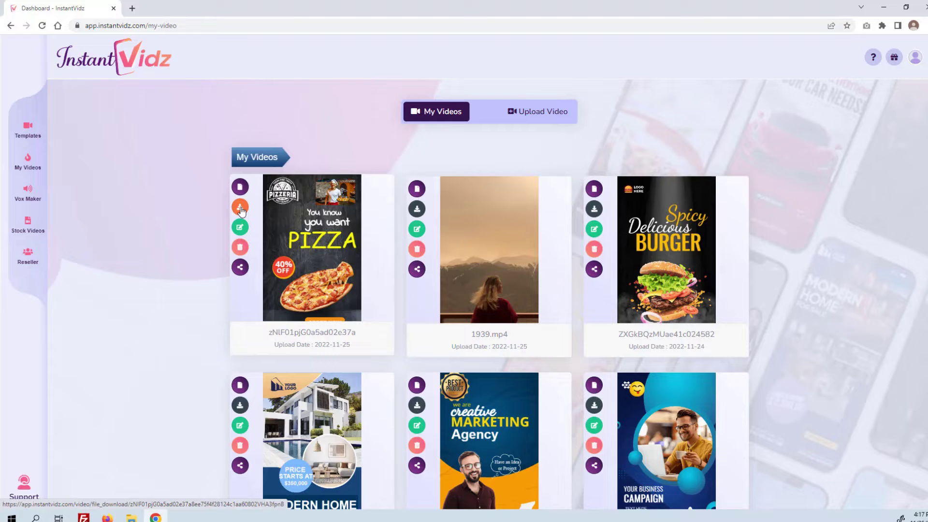
Step: Open the saved pizza video's details and load it into the Video Editor
{"action": "left_click", "coordinate": [301, 223]}
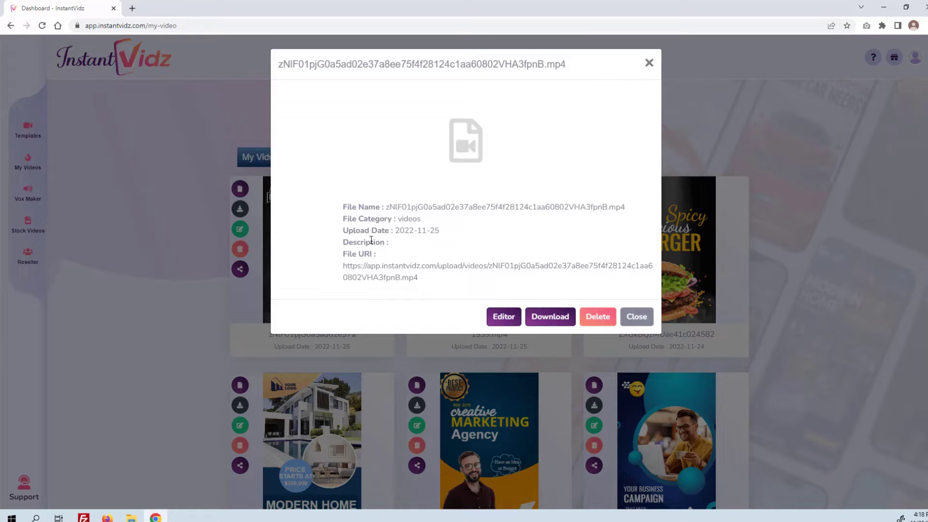
{"action": "left_click", "coordinate": [505, 318]}
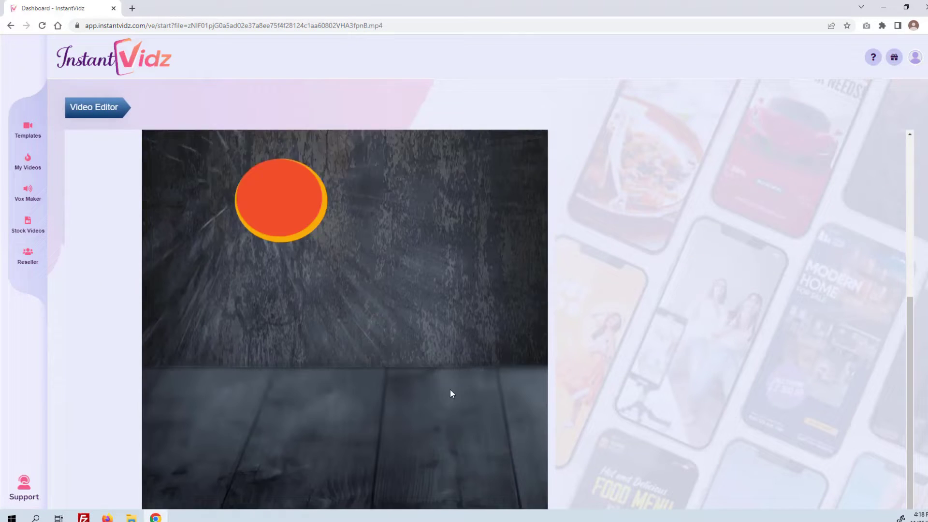
{"action": "scroll", "coordinate": [484, 397], "scroll_direction": "down", "scroll_amount": 4}
{"action": "scroll", "coordinate": [503, 411], "scroll_direction": "down", "scroll_amount": 1}
Step: Play the pizza video full screen, pause it, and exit full screen
{"action": "left_click", "coordinate": [513, 436]}
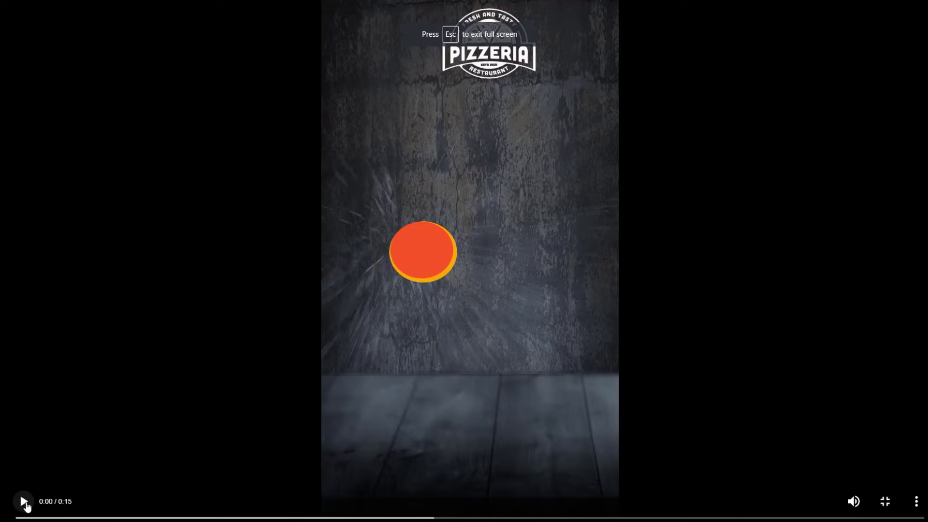
{"action": "left_click", "coordinate": [24, 502]}
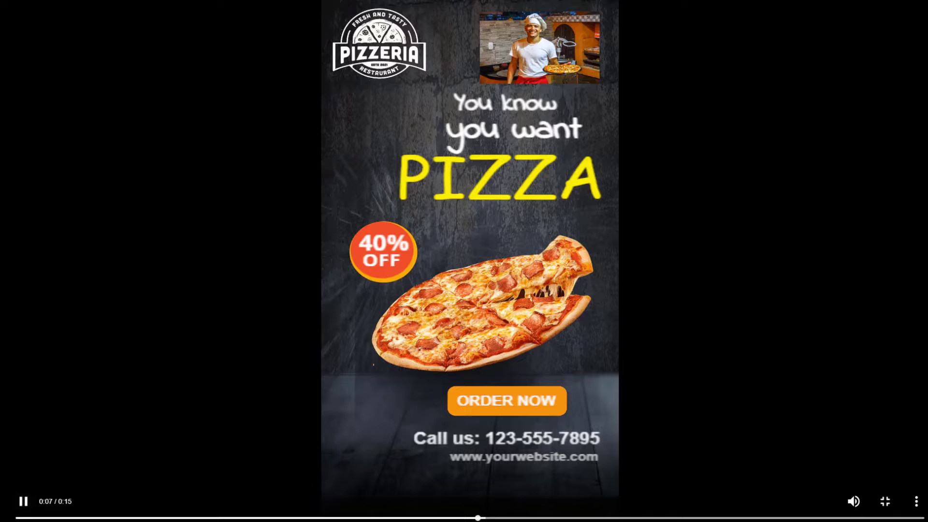
{"action": "left_click", "coordinate": [24, 502]}
{"action": "left_click", "coordinate": [885, 501]}
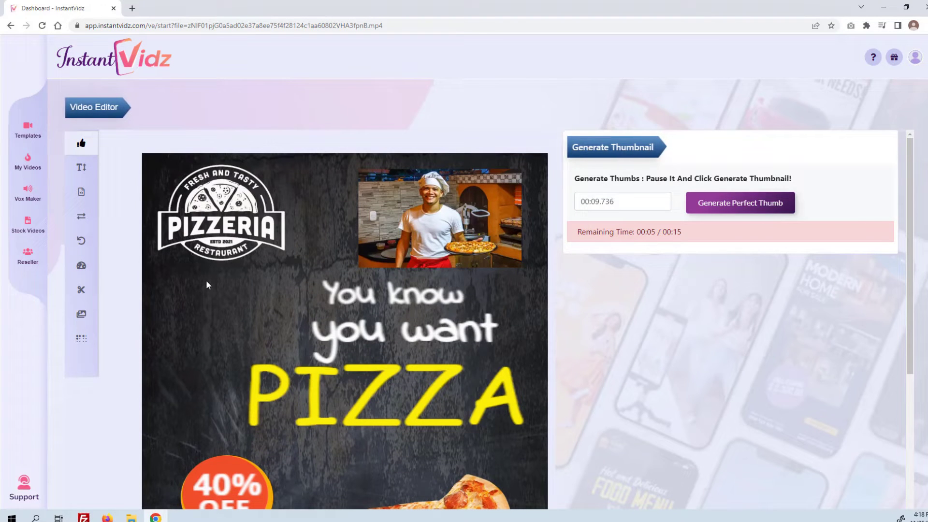
Step: Browse the stock vertical video categories, then return to the My Videos library
{"action": "left_click", "coordinate": [28, 230]}
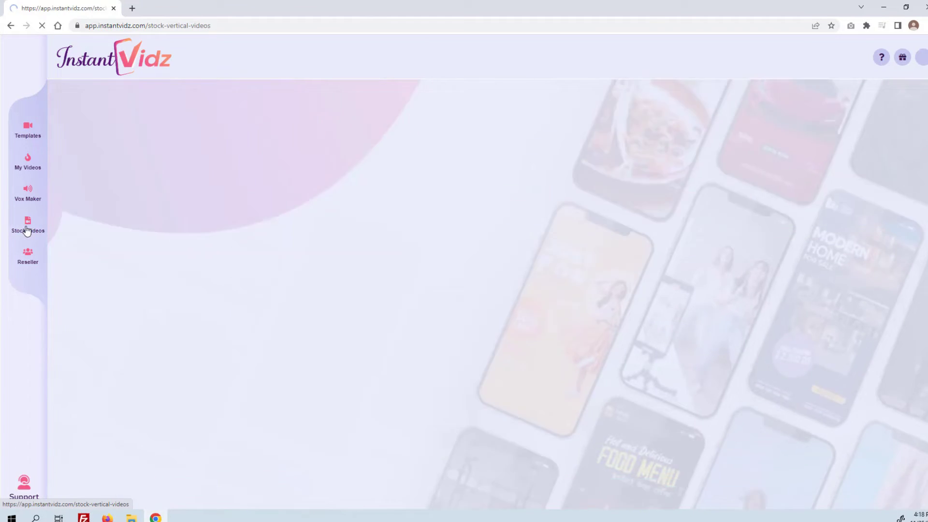
{"action": "scroll", "coordinate": [184, 319], "scroll_direction": "down", "scroll_amount": 4}
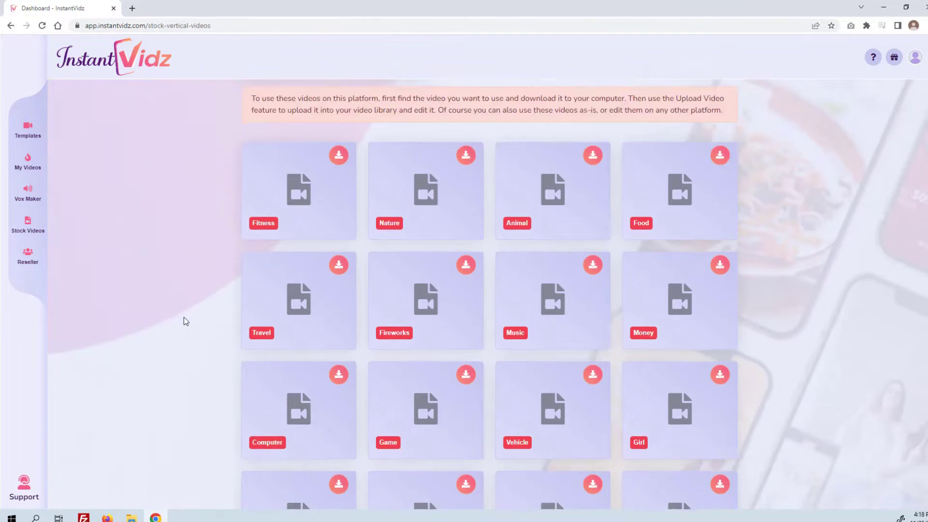
{"action": "scroll", "coordinate": [181, 350], "scroll_direction": "up", "scroll_amount": 4}
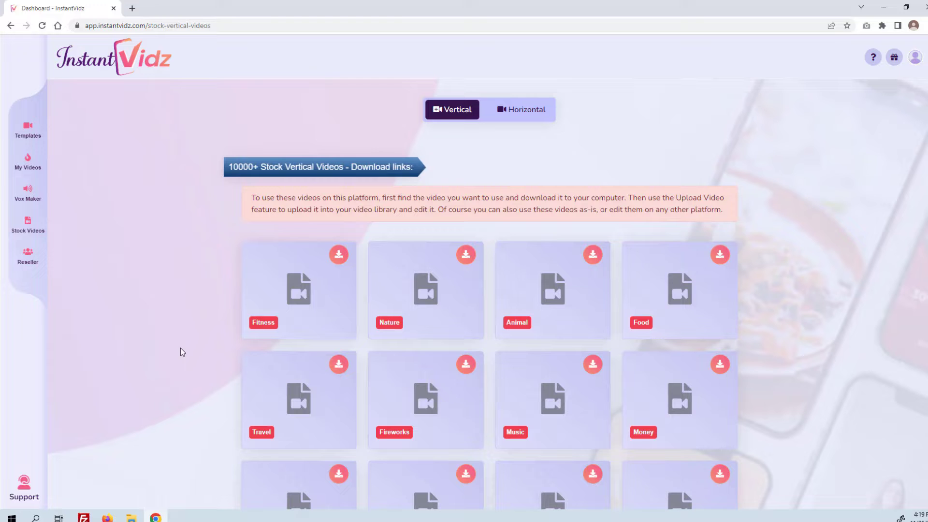
{"action": "scroll", "coordinate": [196, 394], "scroll_direction": "down", "scroll_amount": 10}
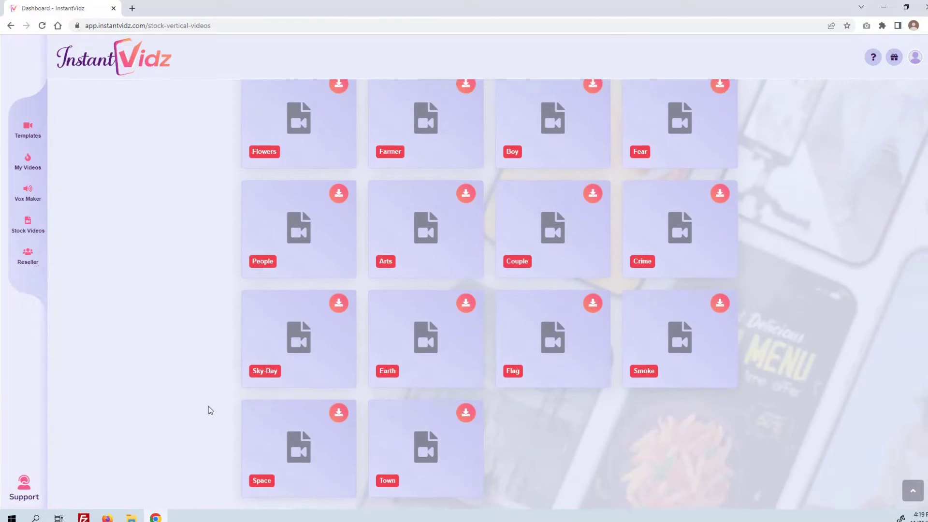
{"action": "scroll", "coordinate": [209, 408], "scroll_direction": "up", "scroll_amount": 10}
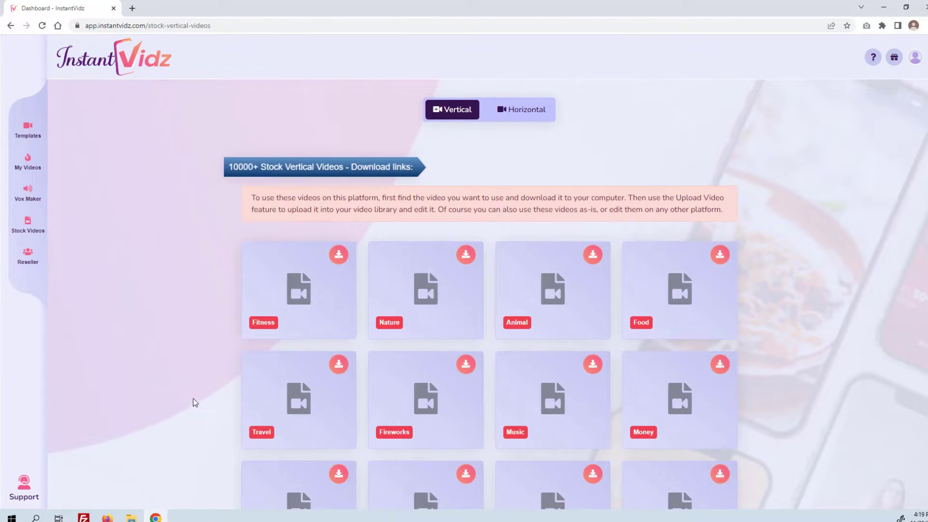
{"action": "scroll", "coordinate": [192, 363], "scroll_direction": "down", "scroll_amount": 8}
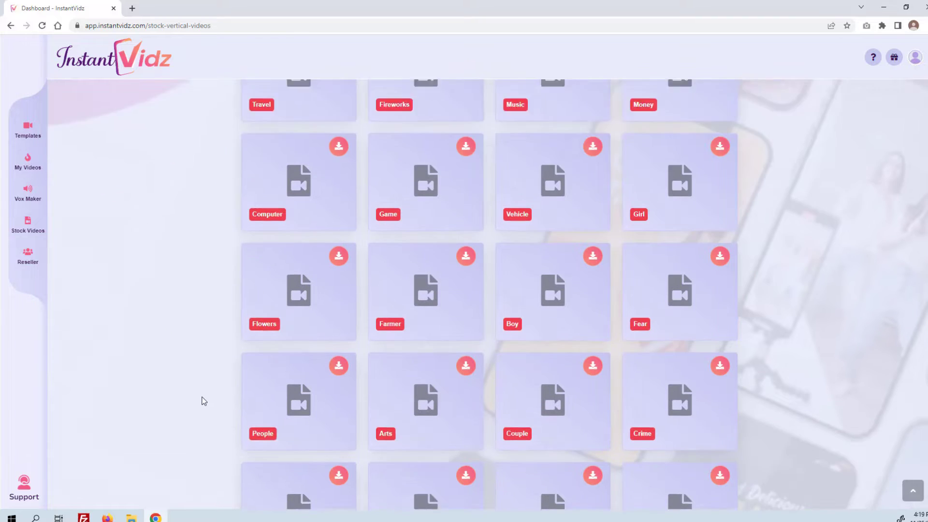
{"action": "scroll", "coordinate": [196, 394], "scroll_direction": "up", "scroll_amount": 5}
{"action": "scroll", "coordinate": [193, 395], "scroll_direction": "up", "scroll_amount": 2}
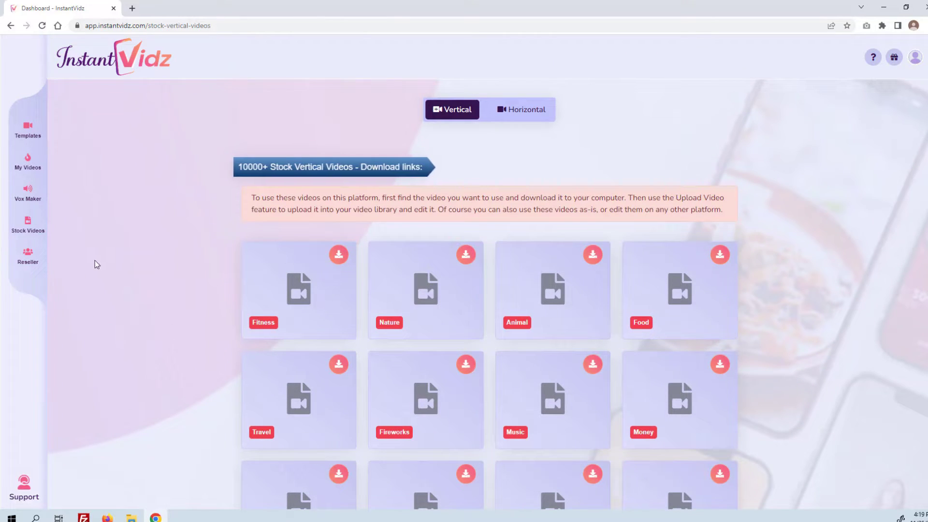
{"action": "left_click", "coordinate": [28, 162]}
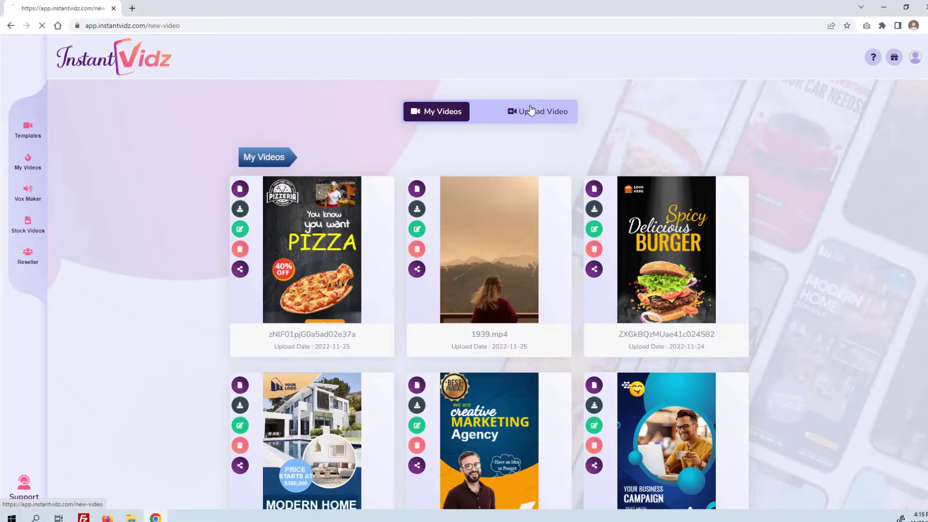
Step: Upload 1826.mp4 with the description 'adventure1' and save it
{"action": "left_click", "coordinate": [529, 111]}
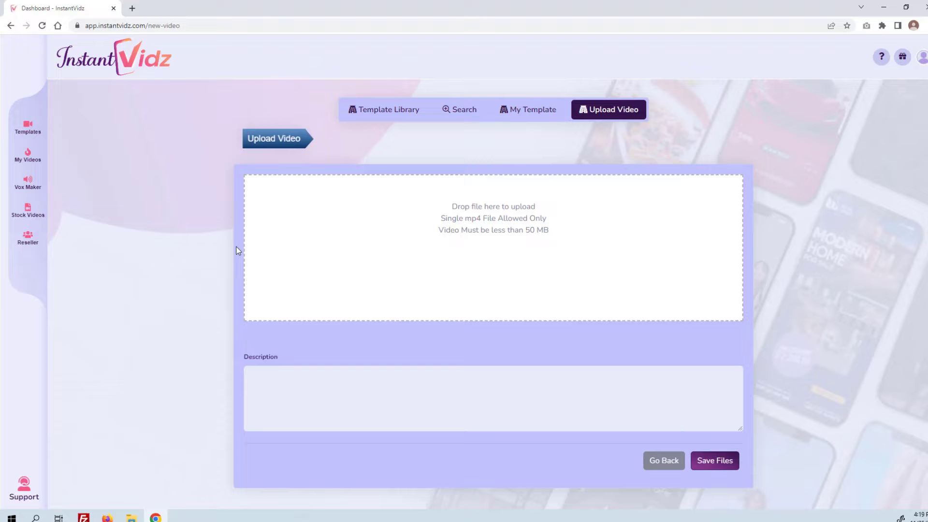
{"action": "left_click", "coordinate": [503, 218]}
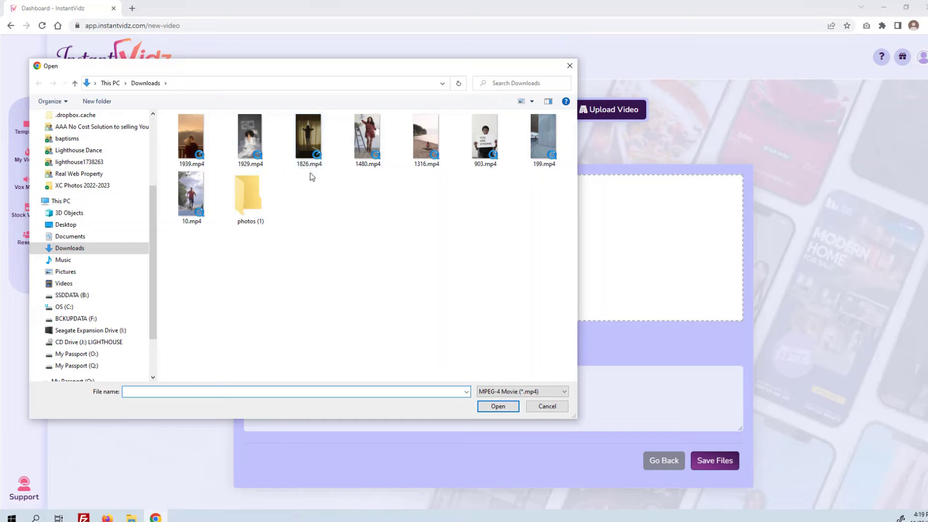
{"action": "double_click", "coordinate": [308, 140]}
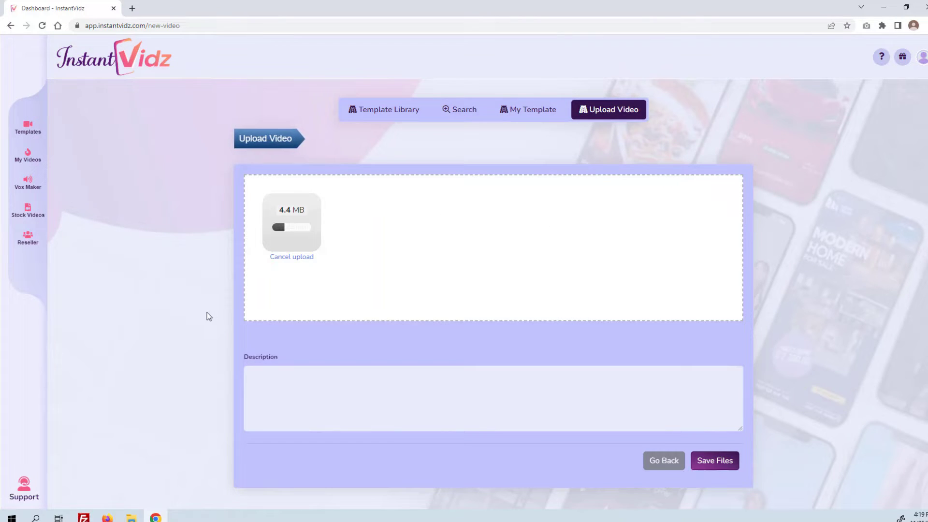
{"action": "left_click", "coordinate": [278, 376]}
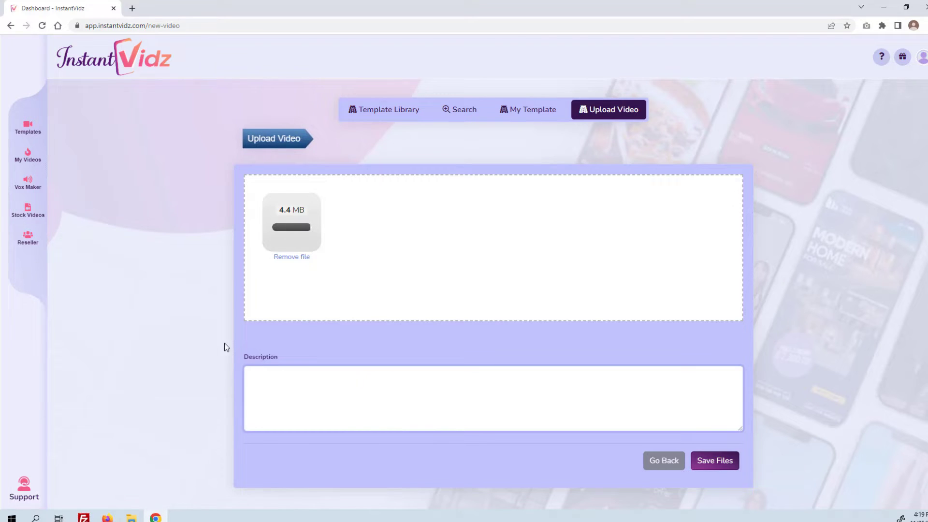
{"action": "type", "text": "adventure"}
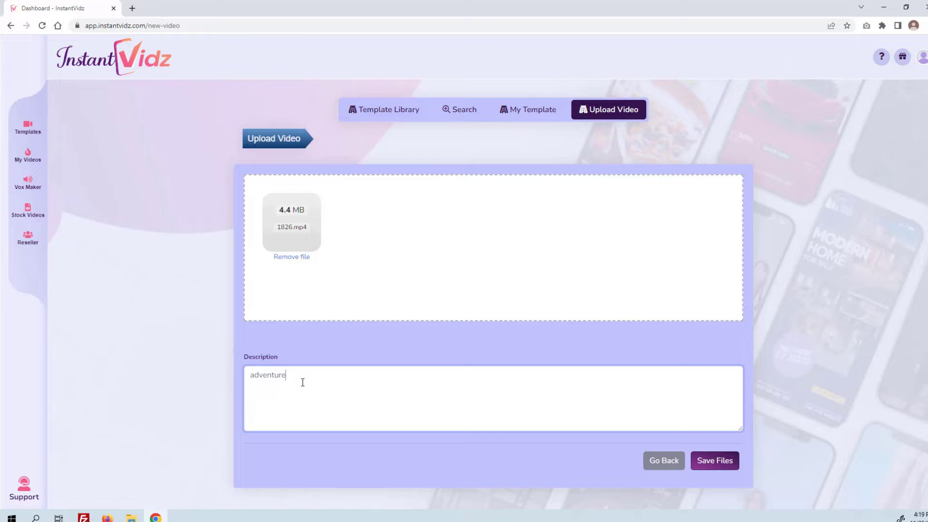
{"action": "type", "text": "1"}
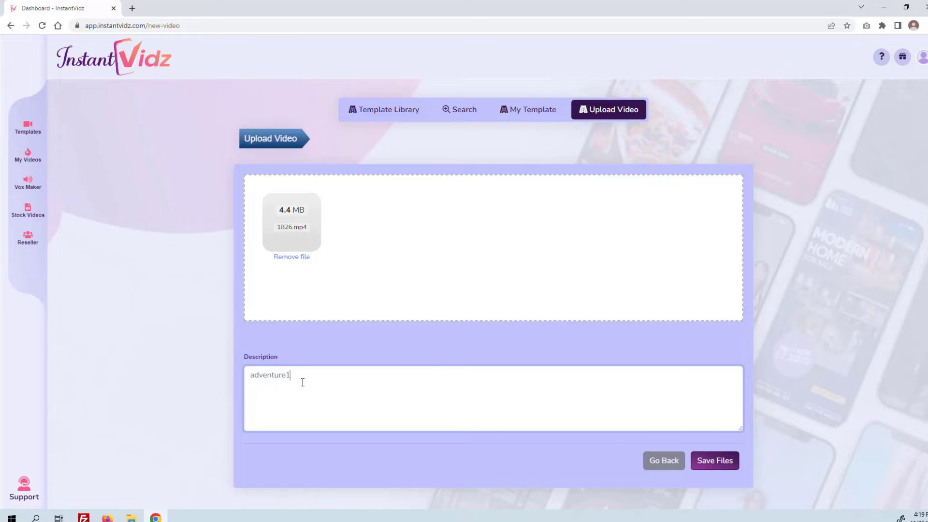
{"action": "left_click", "coordinate": [714, 461]}
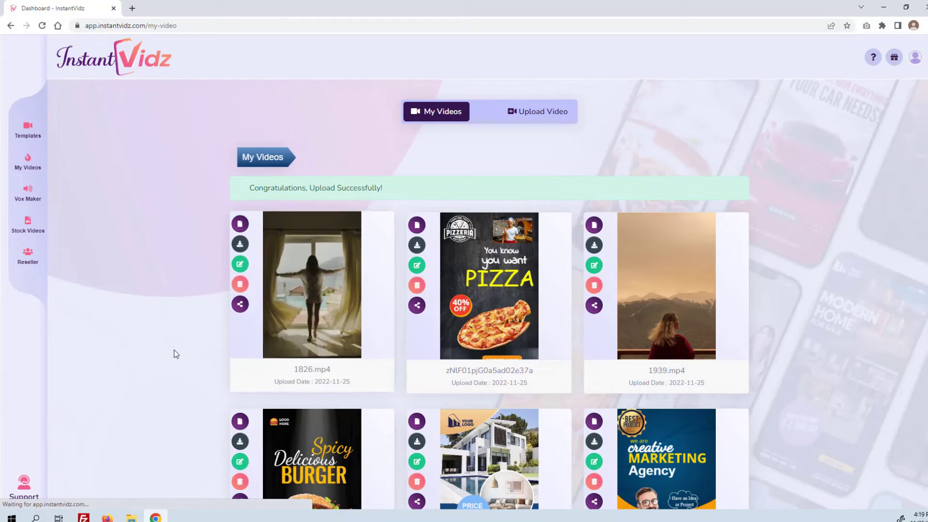
Step: Open the 1826.mp4 clip's details and load it in the Video Editor
{"action": "left_click", "coordinate": [306, 274]}
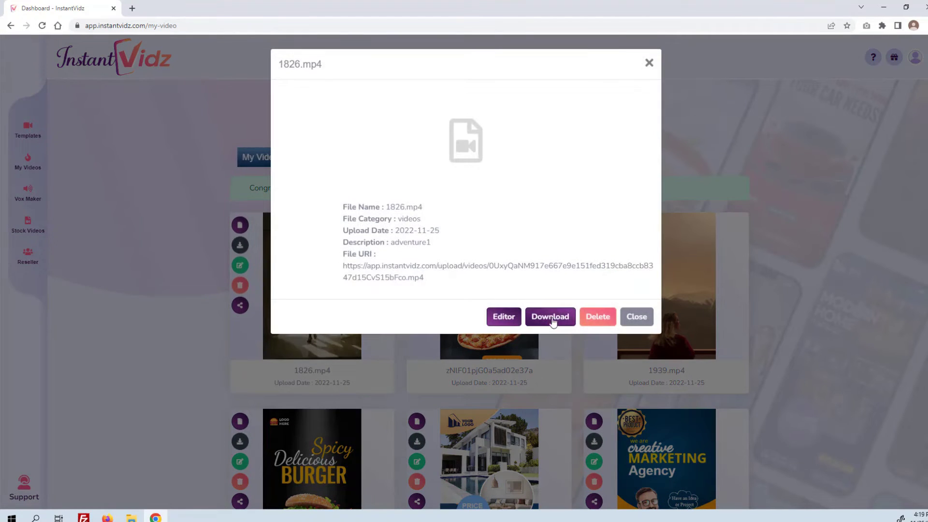
{"action": "left_click", "coordinate": [504, 317]}
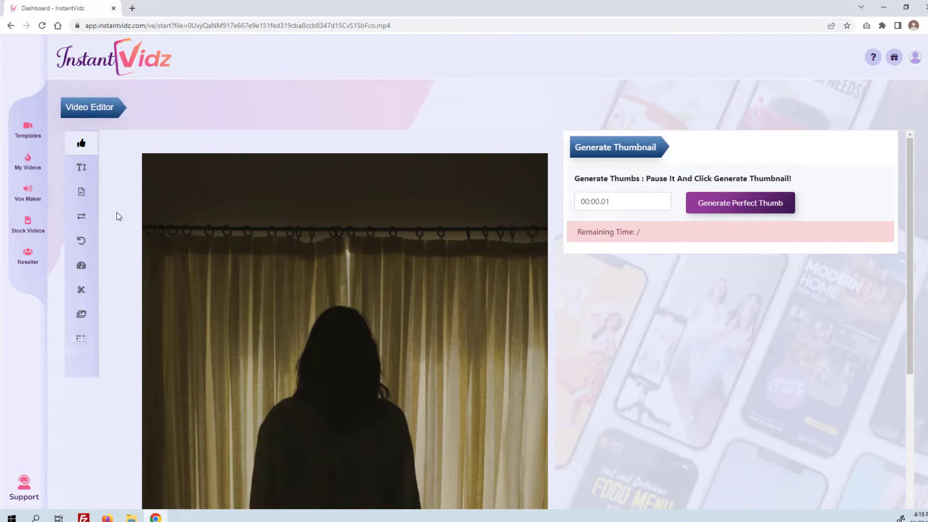
Step: Choose adventure-ad.png as an image watermark and drag it onto the video
{"action": "left_click", "coordinate": [82, 314]}
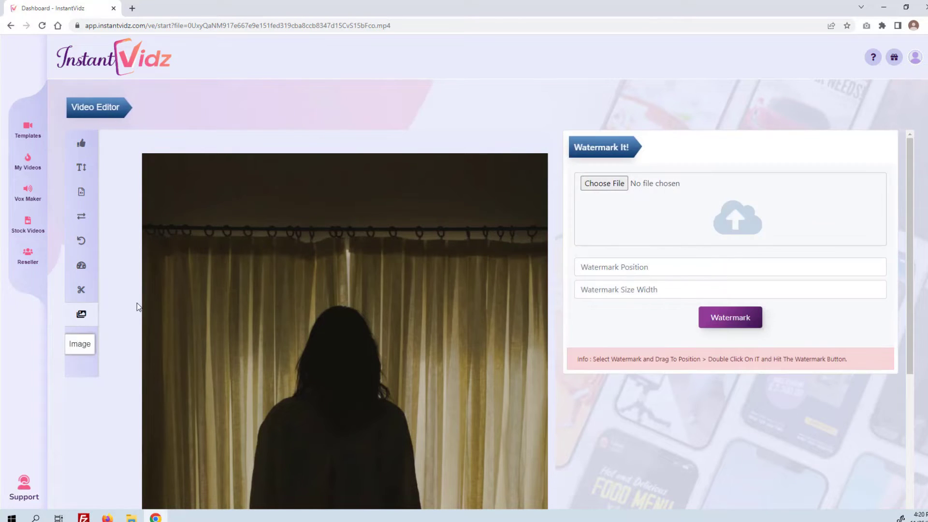
{"action": "left_click", "coordinate": [601, 185]}
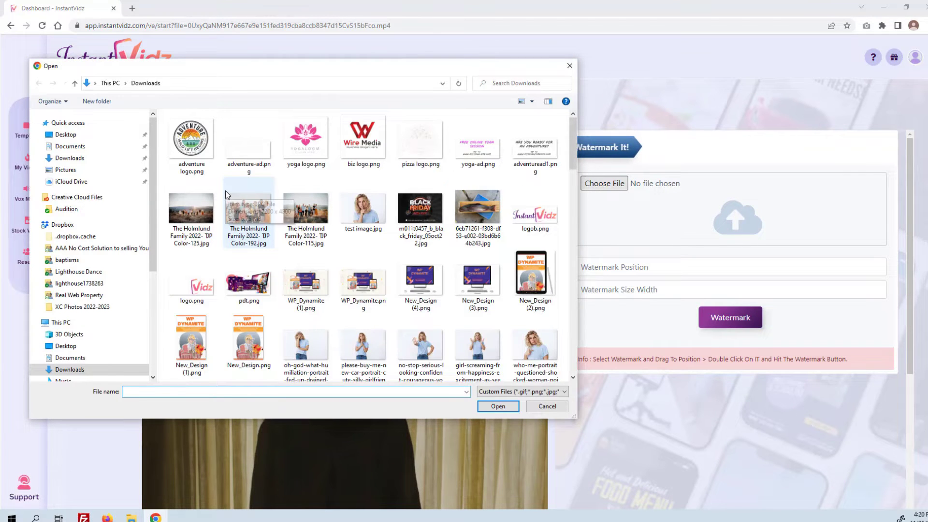
{"action": "double_click", "coordinate": [251, 161]}
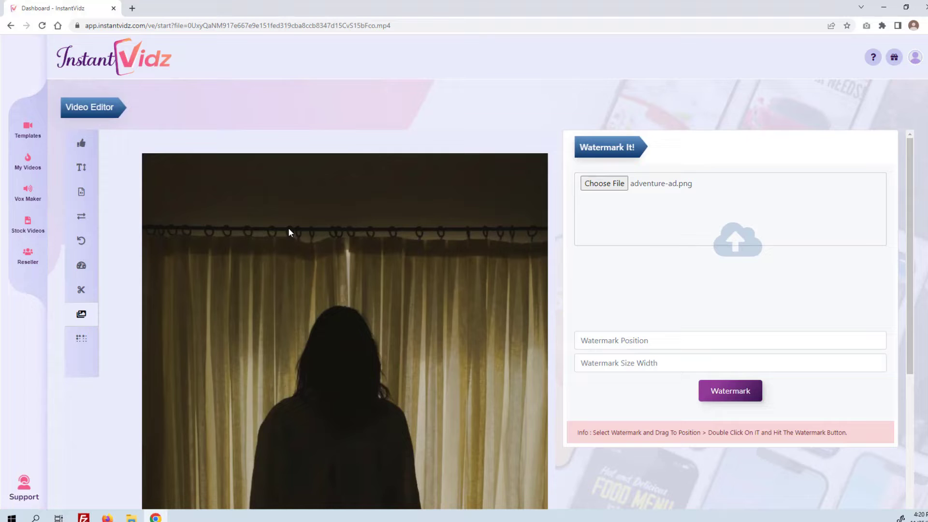
{"action": "scroll", "coordinate": [483, 384], "scroll_direction": "down", "scroll_amount": 8}
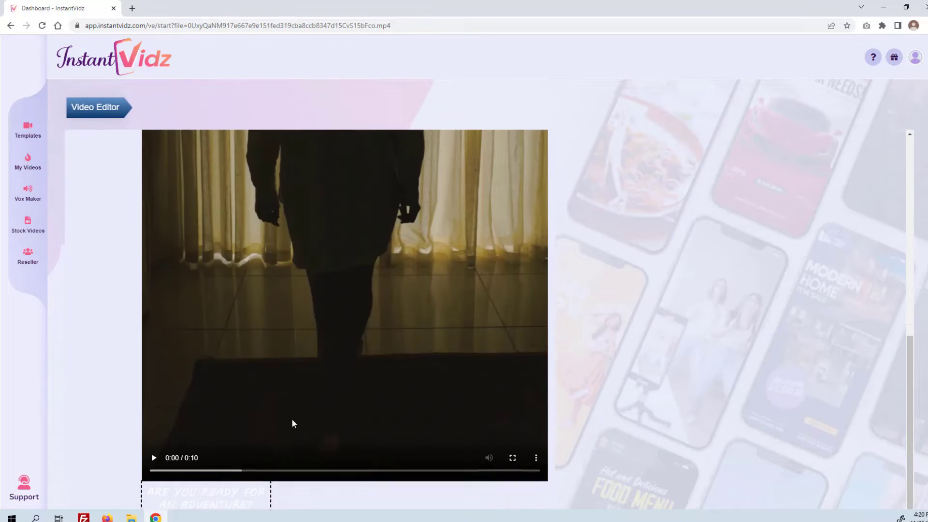
{"action": "left_click_drag", "start_coordinate": [222, 489], "coordinate": [273, 220]}
{"action": "scroll", "coordinate": [300, 379], "scroll_direction": "up", "scroll_amount": 4}
{"action": "left_click_drag", "start_coordinate": [300, 405], "coordinate": [254, 196]}
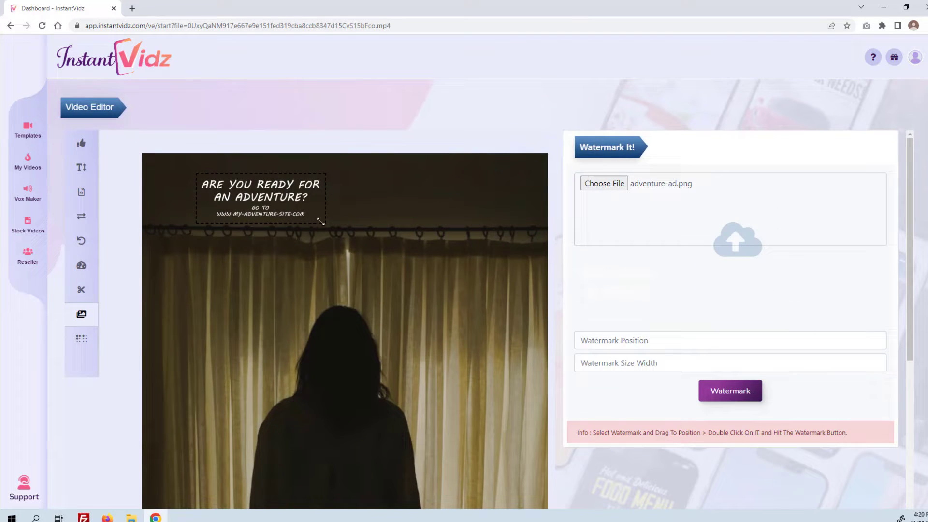
Step: Enlarge the watermark across the top of the clip, lock it in, and render it
{"action": "left_click_drag", "start_coordinate": [324, 221], "coordinate": [526, 299]}
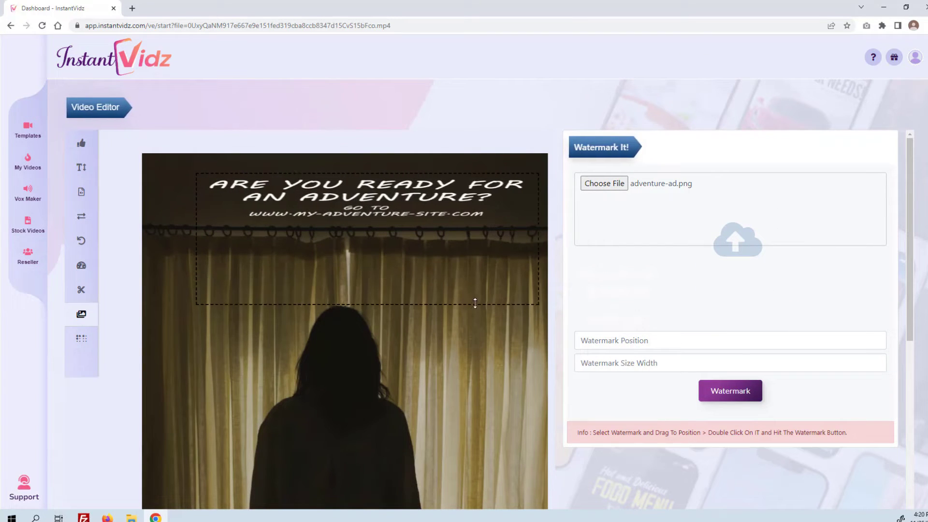
{"action": "left_click_drag", "start_coordinate": [455, 298], "coordinate": [450, 297]}
{"action": "left_click_drag", "start_coordinate": [390, 235], "coordinate": [350, 222]}
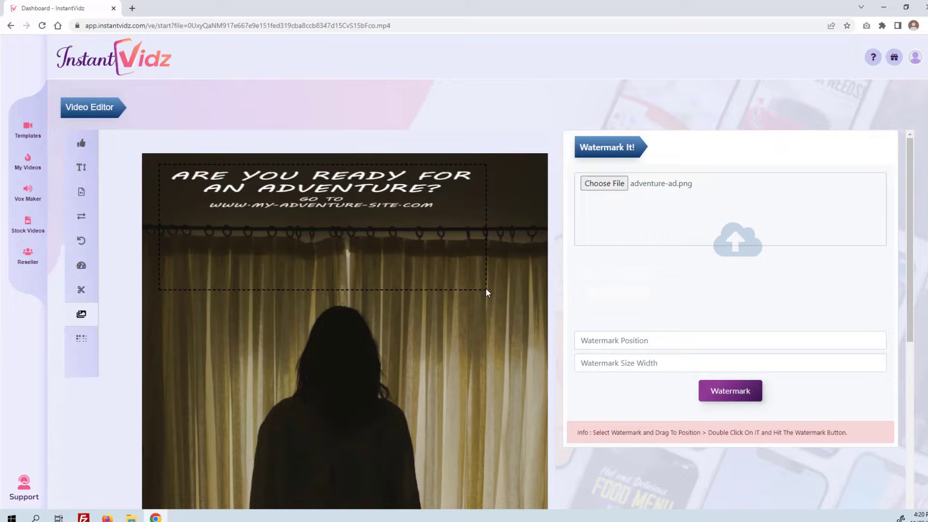
{"action": "left_click_drag", "start_coordinate": [486, 290], "coordinate": [503, 303]}
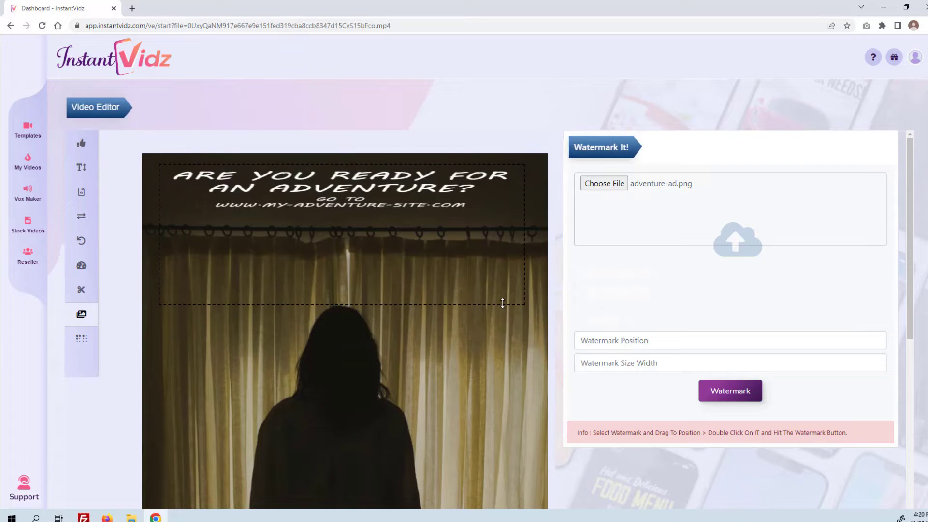
{"action": "double_click", "coordinate": [352, 204]}
{"action": "left_click", "coordinate": [715, 393]}
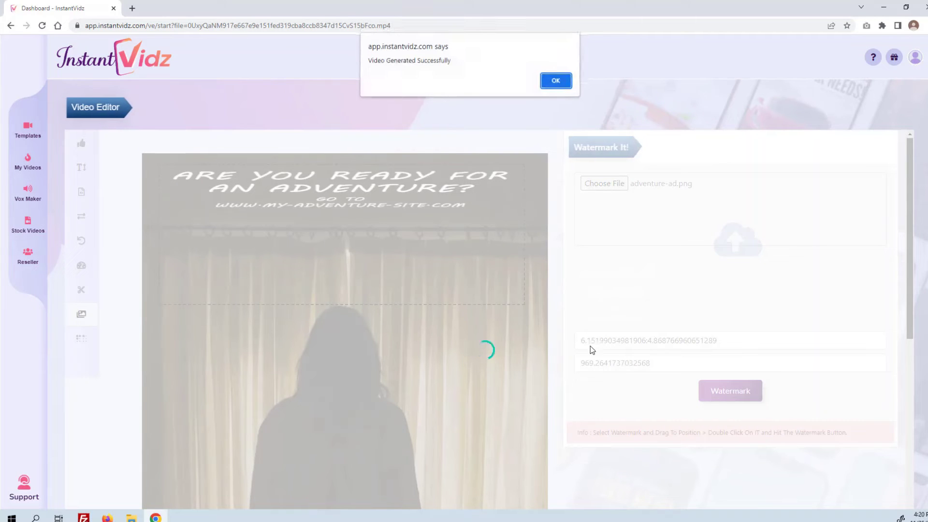
Step: Dismiss the 'Video Generated Successfully' alert and review the clip with the adventure text burned in
{"action": "left_click", "coordinate": [555, 81]}
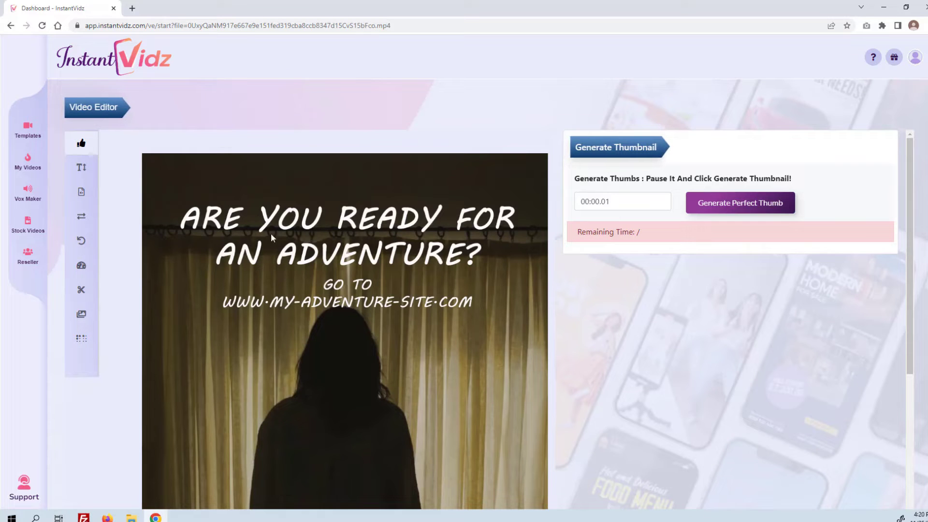
{"action": "scroll", "coordinate": [330, 352], "scroll_direction": "down", "scroll_amount": 7}
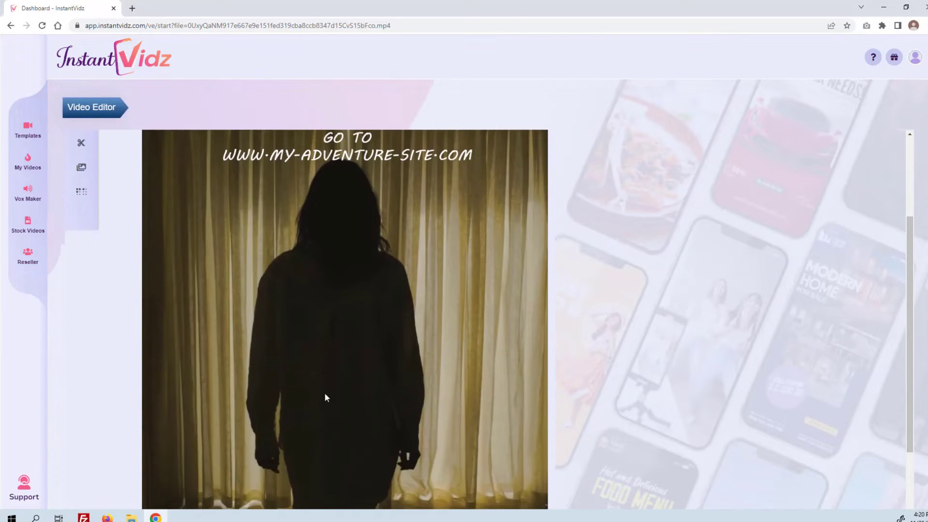
{"action": "scroll", "coordinate": [325, 405], "scroll_direction": "up", "scroll_amount": 7}
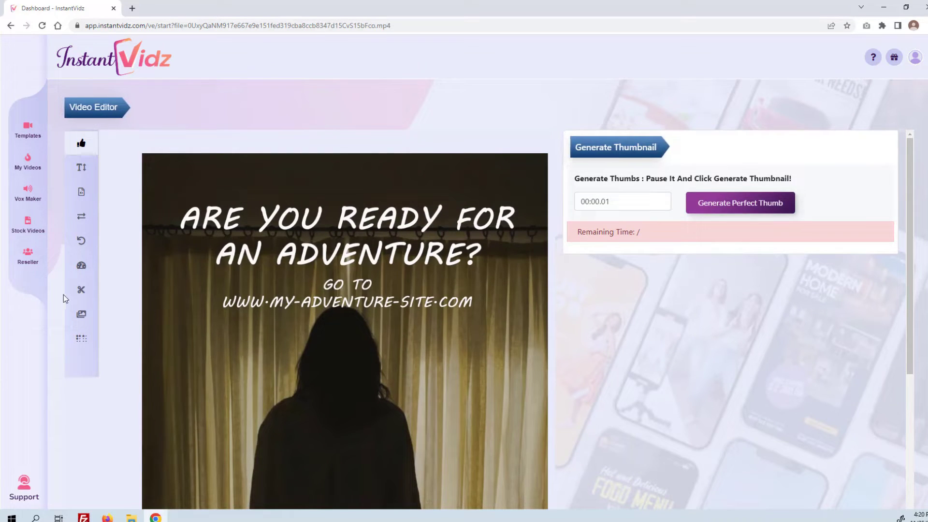
{"action": "scroll", "coordinate": [208, 364], "scroll_direction": "down", "scroll_amount": 3}
{"action": "scroll", "coordinate": [208, 364], "scroll_direction": "up", "scroll_amount": 3}
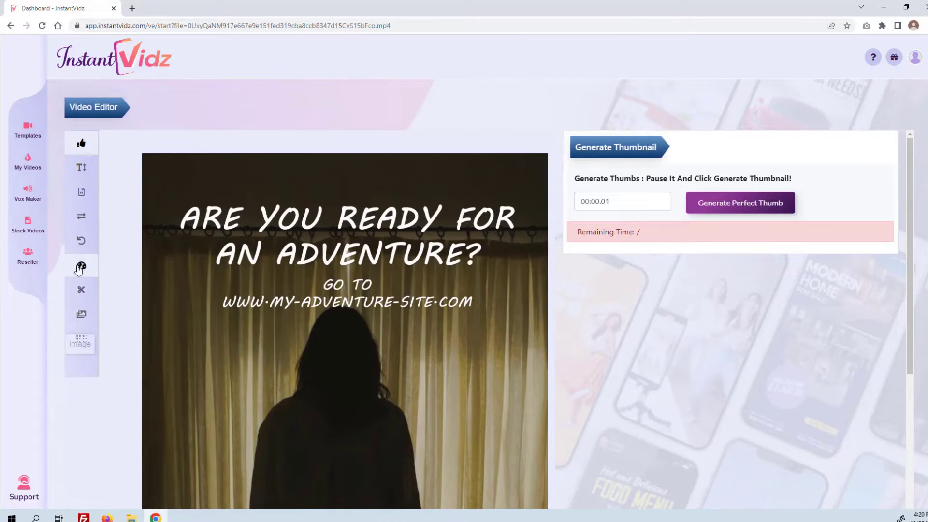
Step: In Vox Maker, paste the adventure script into the Text field
{"action": "left_click", "coordinate": [27, 193]}
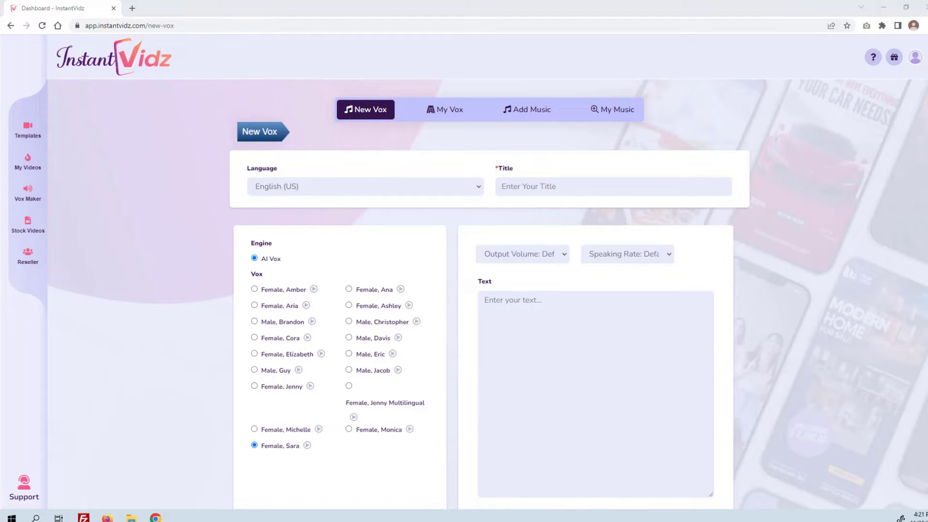
{"action": "left_click", "coordinate": [576, 333]}
{"action": "type", "text": "Are you ready for an adventure? Go to www dot my adventure site dot com, and see where we can take you."}
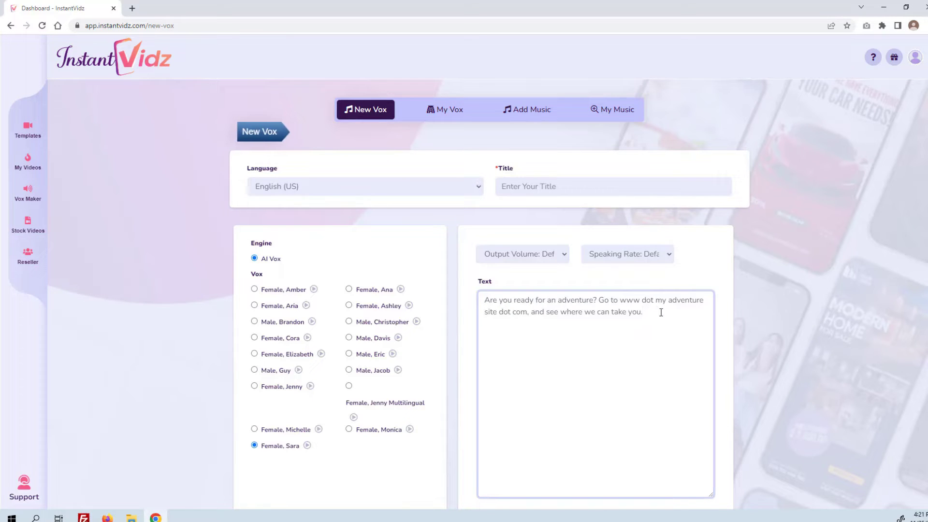
{"action": "scroll", "coordinate": [532, 367], "scroll_direction": "down", "scroll_amount": 2}
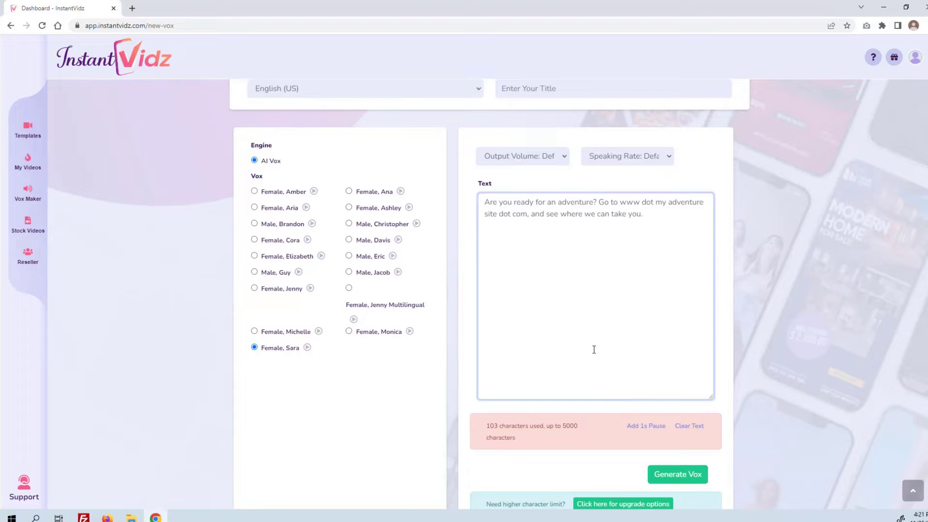
{"action": "scroll", "coordinate": [641, 404], "scroll_direction": "down", "scroll_amount": 1}
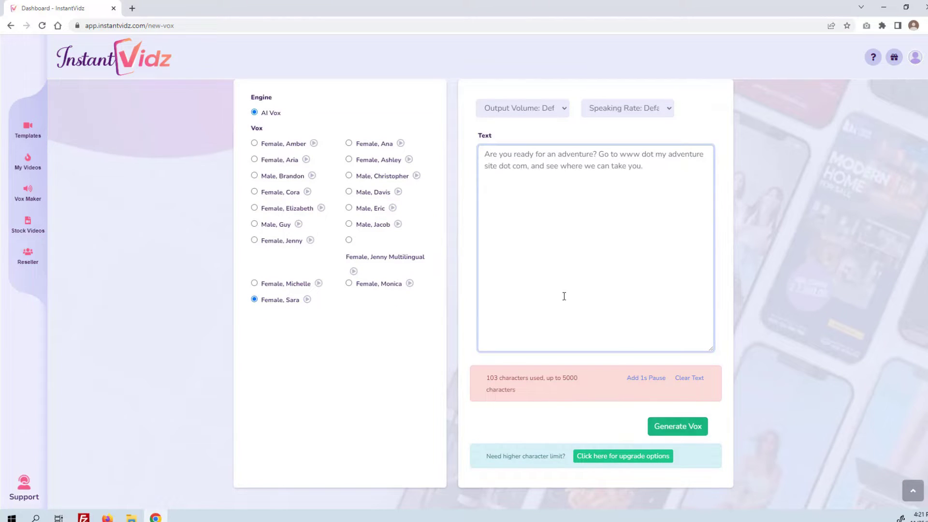
{"action": "scroll", "coordinate": [585, 311], "scroll_direction": "up", "scroll_amount": 3}
Step: Title the voiceover 'adventervox' and generate it
{"action": "left_click", "coordinate": [589, 191]}
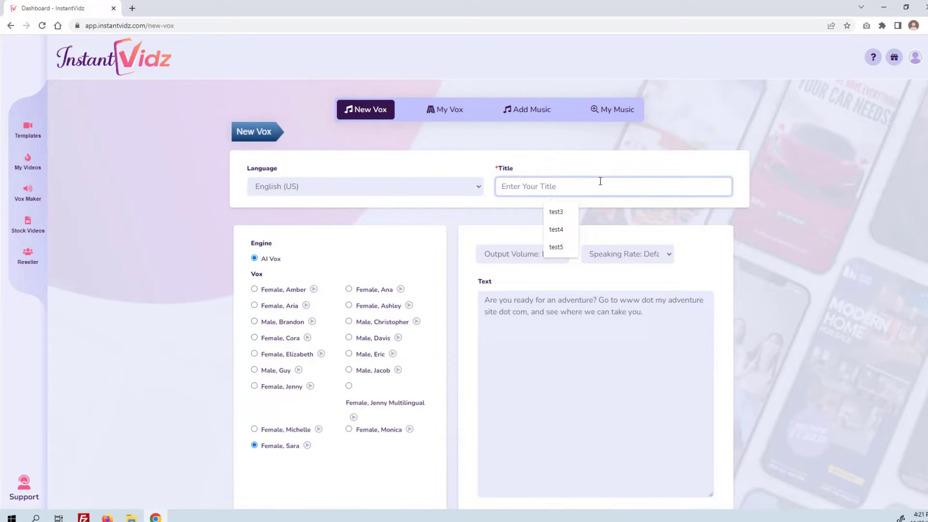
{"action": "type", "text": "adventerv"}
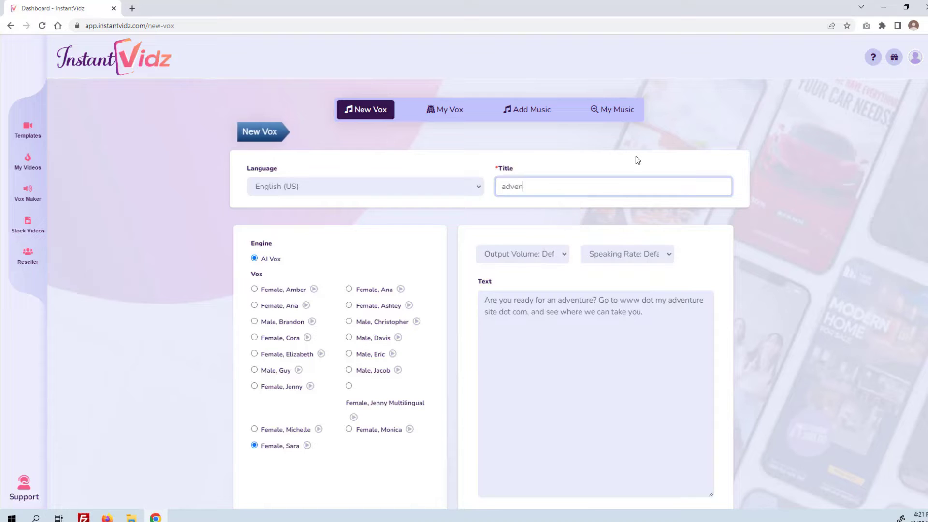
{"action": "type", "text": "ox"}
{"action": "scroll", "coordinate": [585, 317], "scroll_direction": "down", "scroll_amount": 3}
{"action": "left_click", "coordinate": [682, 428]}
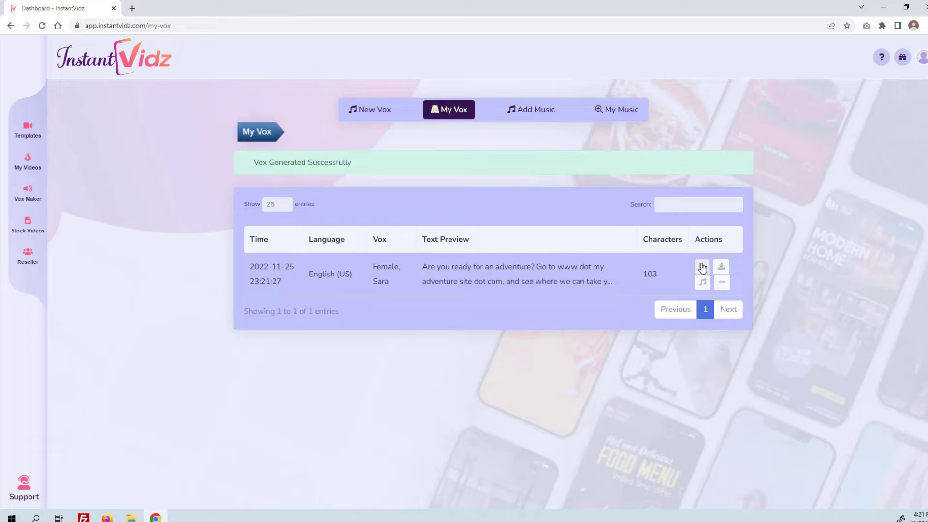
Step: Play the 7-second Female, Sara voiceover in the Vox Player, then close the player
{"action": "left_click", "coordinate": [701, 267]}
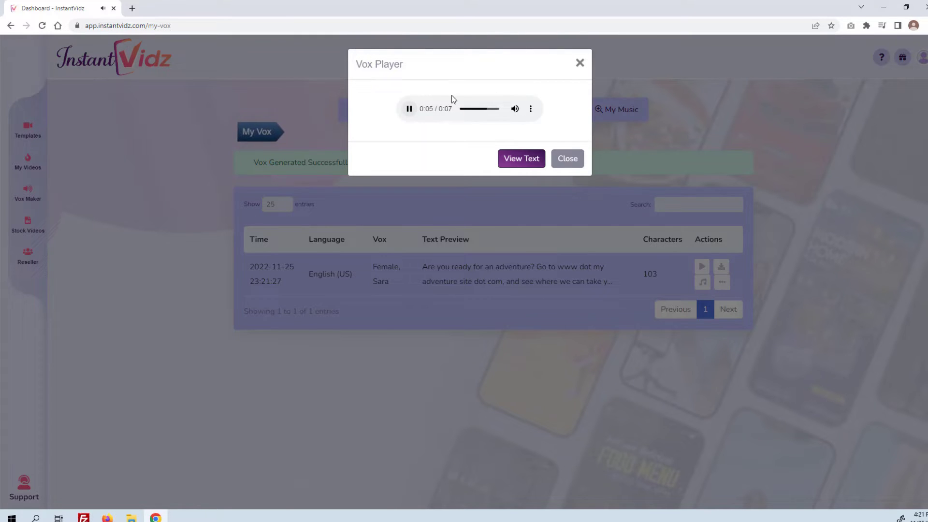
{"action": "left_click", "coordinate": [579, 63]}
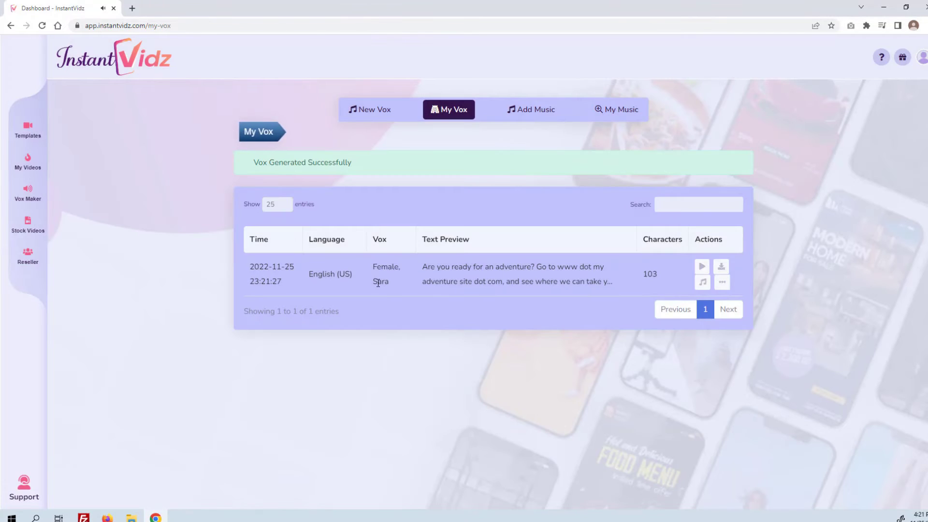